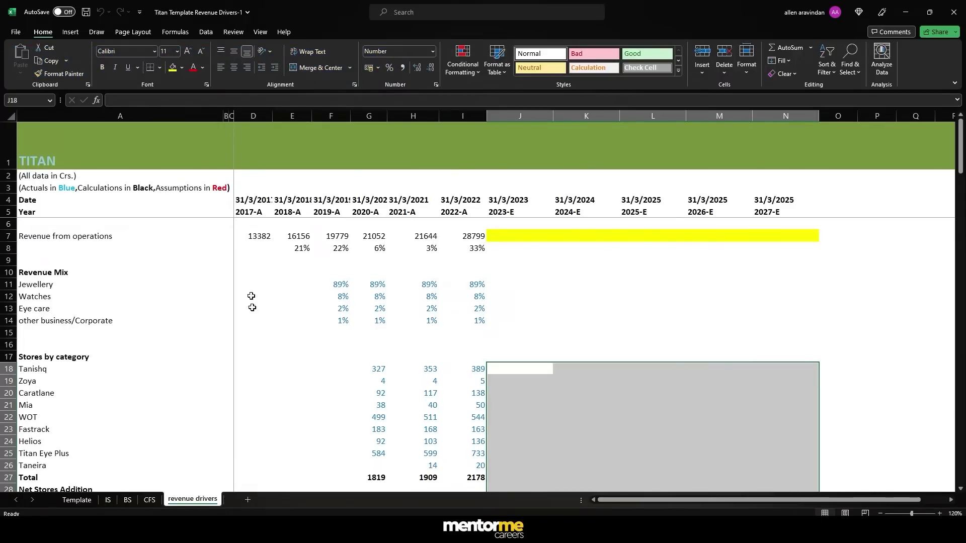
Review the income statement figures from Revenue down on the IS sheet.
{"action": "left_click", "coordinate": [107, 501]}
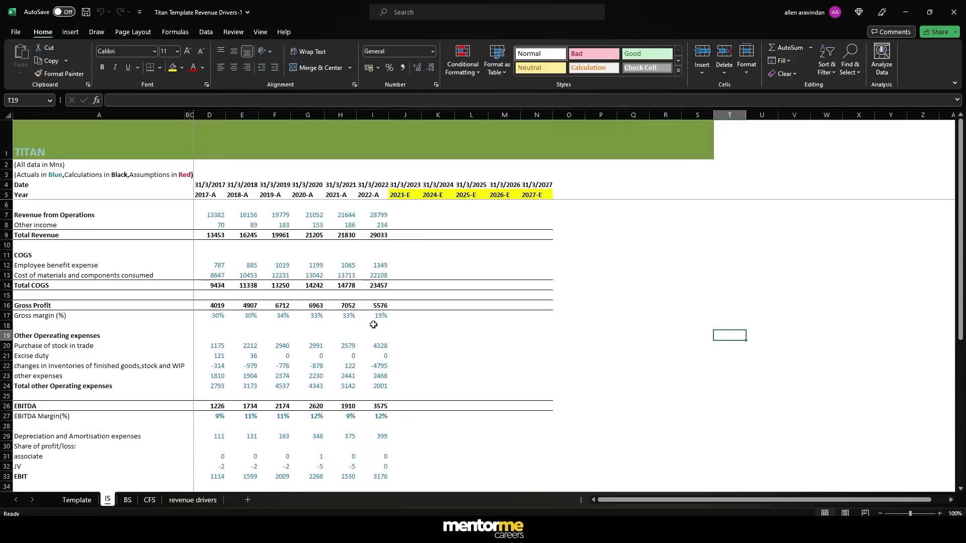
{"action": "left_click", "coordinate": [71, 203]}
{"action": "left_click_drag", "start_coordinate": [72, 203], "coordinate": [355, 478]}
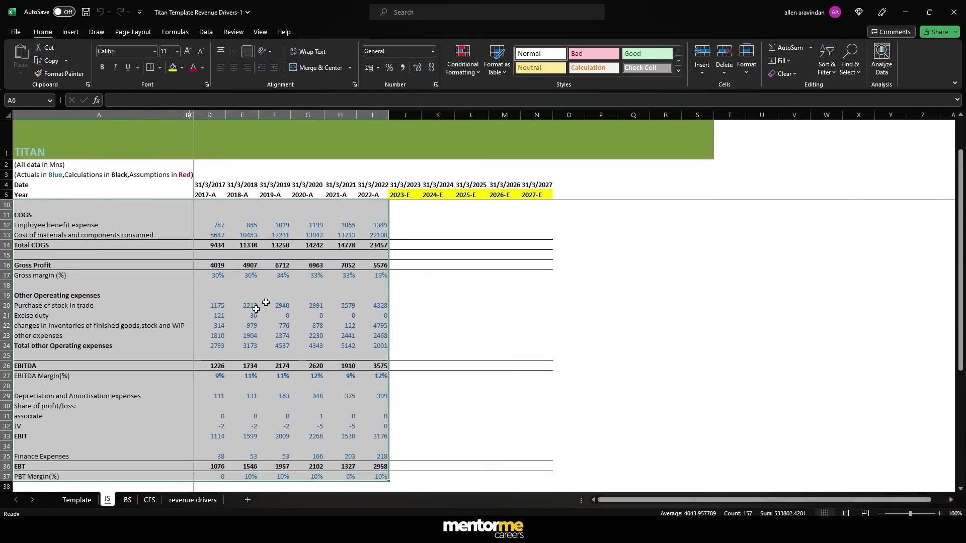
{"action": "scroll", "coordinate": [345, 284], "scroll_direction": "up", "scroll_amount": 2}
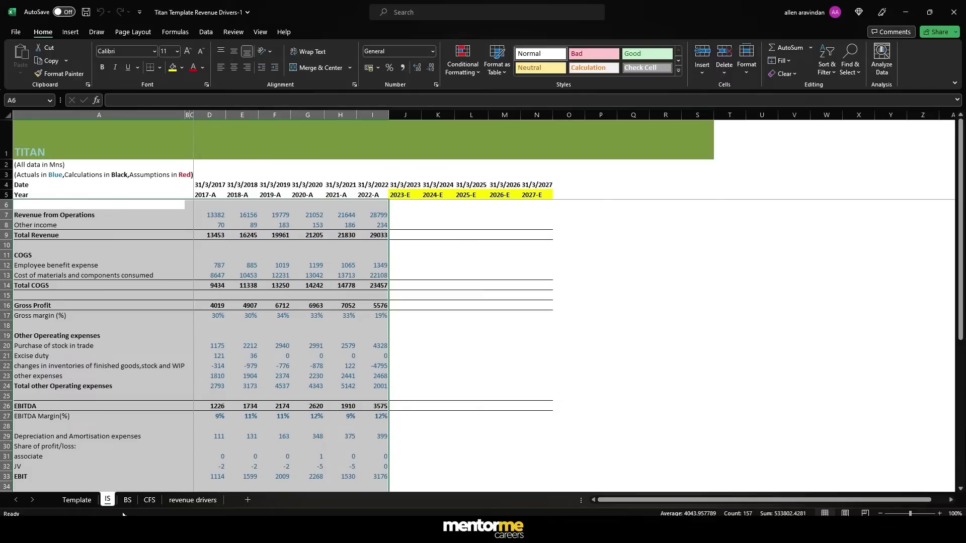
Glance over the balance sheet and cash flow sheets, then return to the revenue drivers sheet.
{"action": "left_click", "coordinate": [127, 500]}
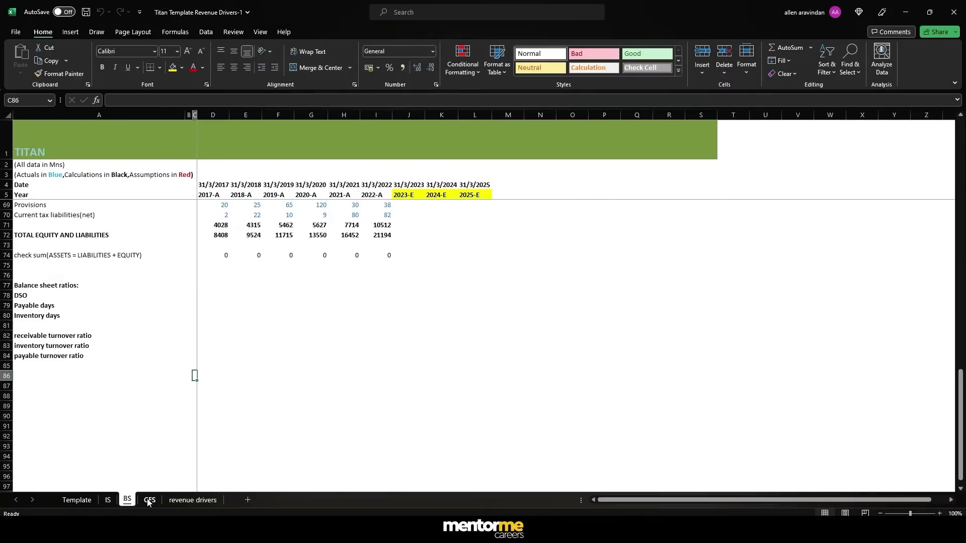
{"action": "left_click", "coordinate": [149, 500]}
{"action": "scroll", "coordinate": [113, 241], "scroll_direction": "down", "scroll_amount": 1}
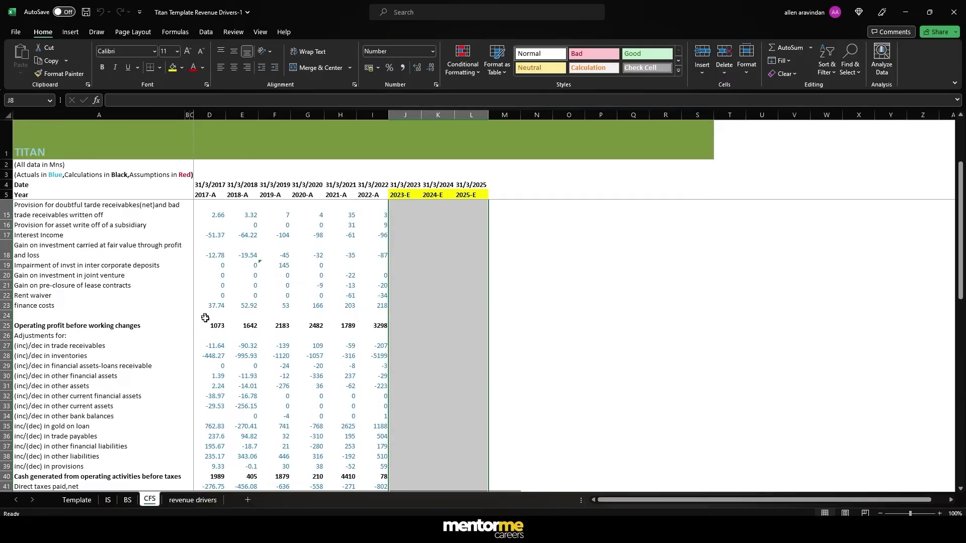
{"action": "left_click", "coordinate": [195, 503]}
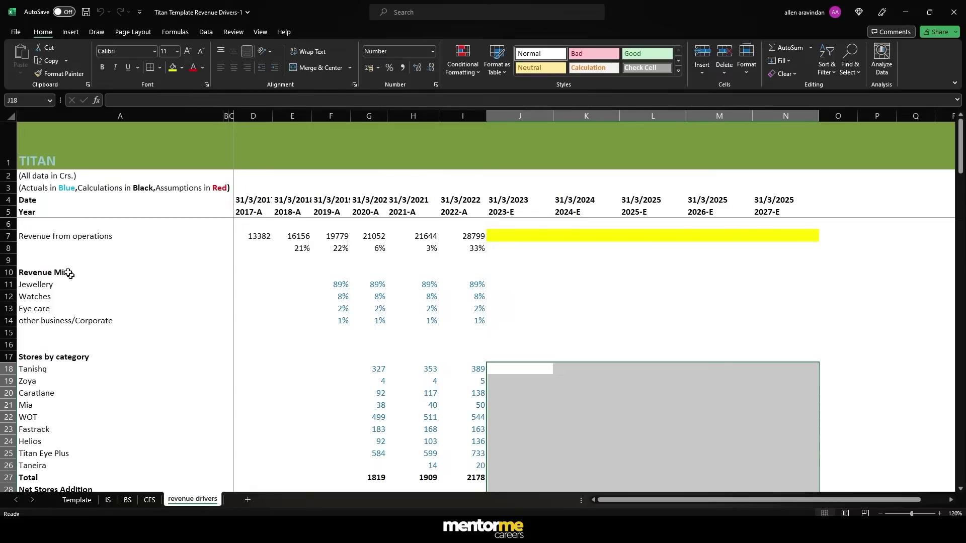
Select the Revenue Mix labels and their historical mix percentages.
{"action": "left_click_drag", "start_coordinate": [65, 273], "coordinate": [62, 326]}
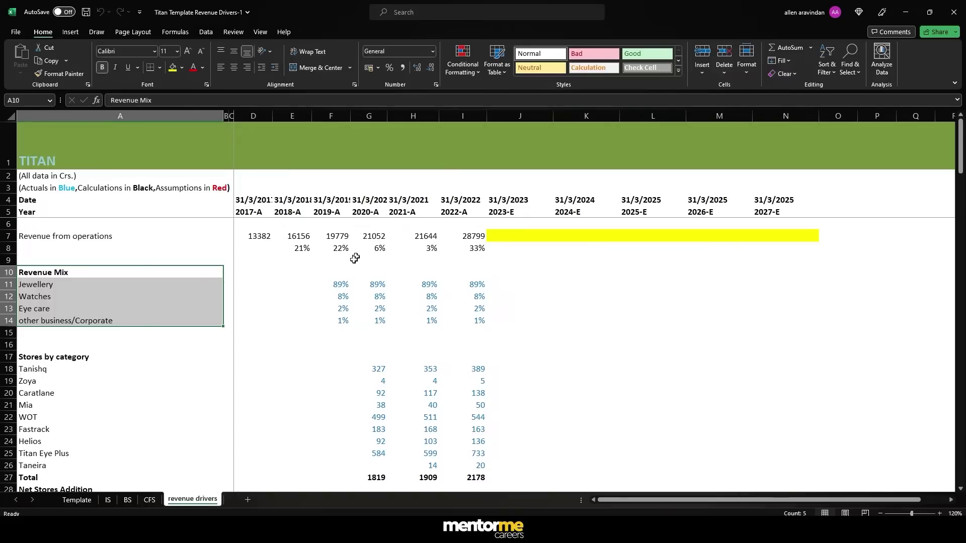
{"action": "left_click_drag", "start_coordinate": [338, 285], "coordinate": [466, 316]}
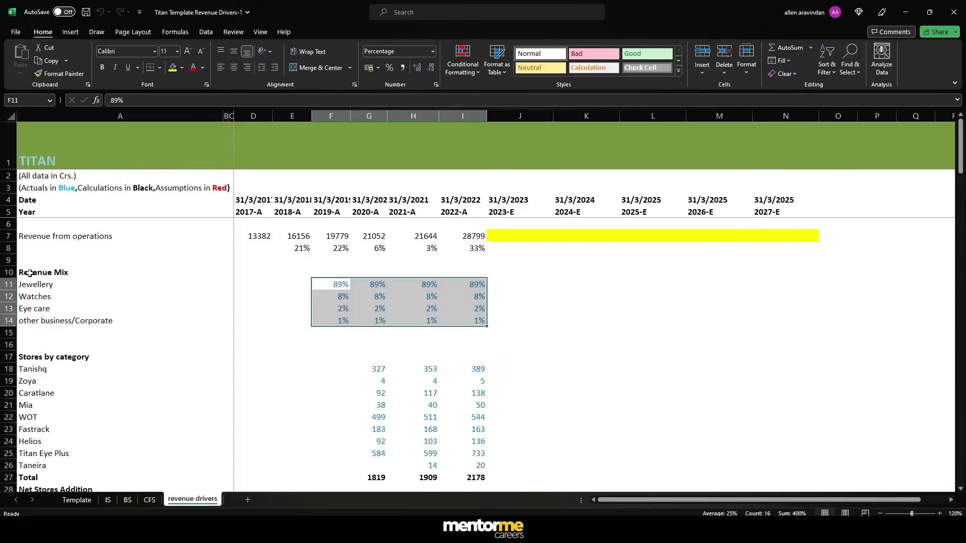
{"action": "left_click_drag", "start_coordinate": [30, 273], "coordinate": [116, 316]}
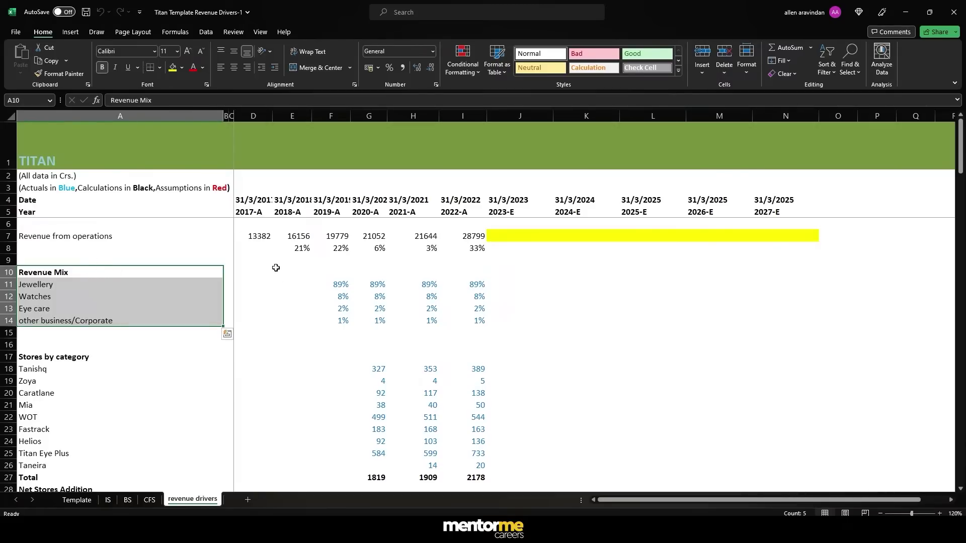
Inspect the 2022 actuals and 2023 estimate columns, including the Tanishq 2020 store count.
{"action": "left_click", "coordinate": [447, 118]}
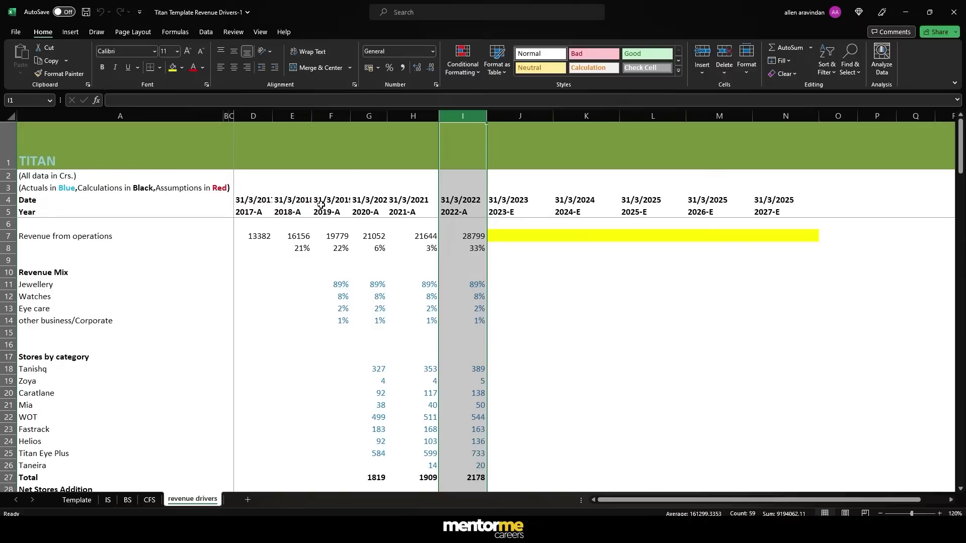
{"action": "scroll", "coordinate": [334, 420], "scroll_direction": "down", "scroll_amount": 3}
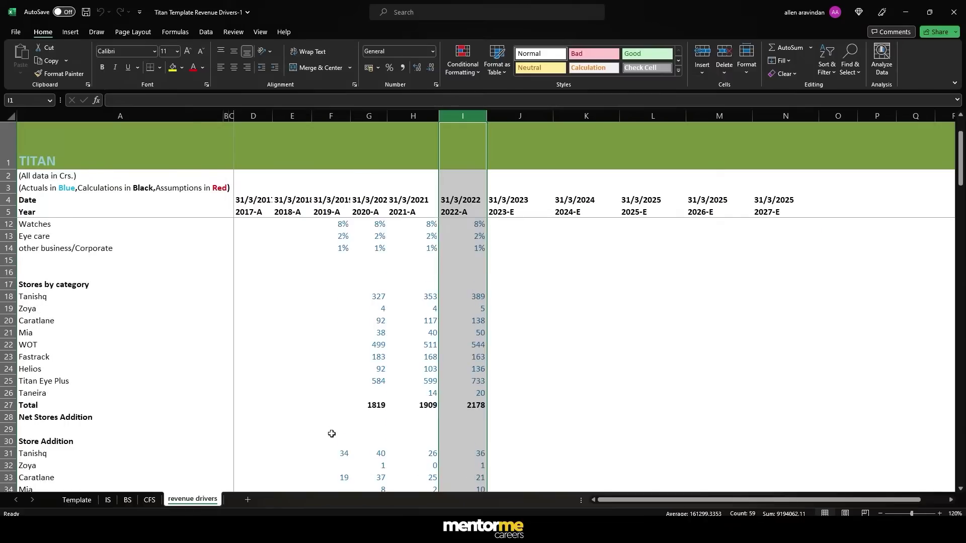
{"action": "left_click", "coordinate": [384, 262]}
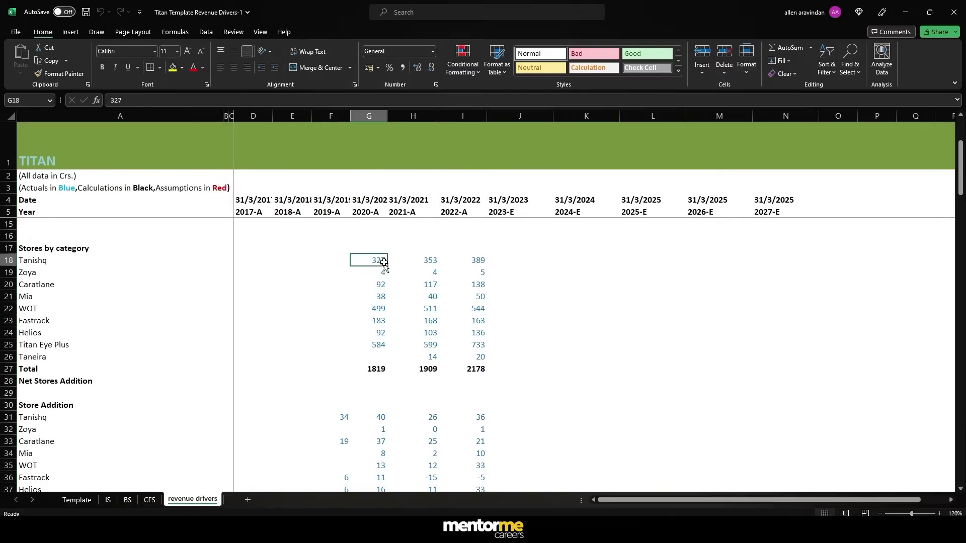
{"action": "left_click", "coordinate": [522, 115]}
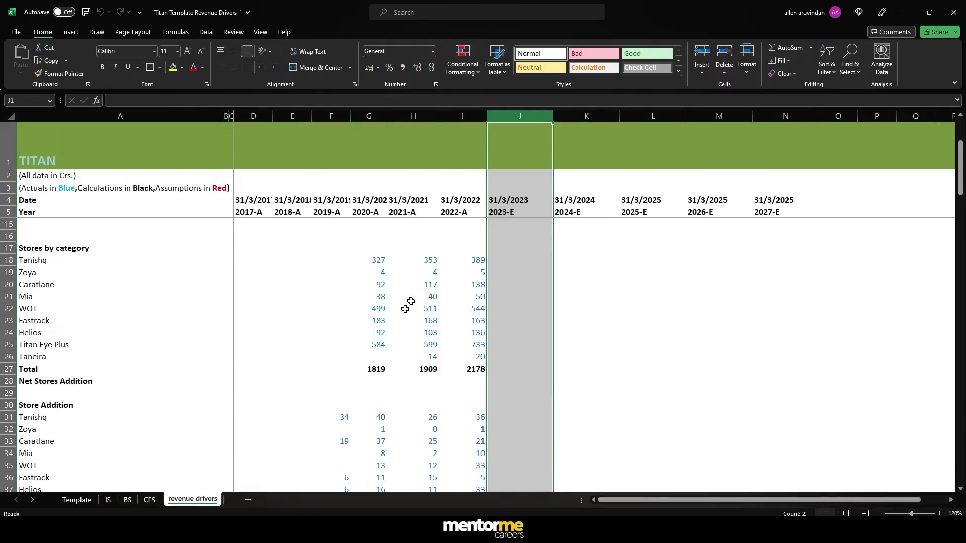
{"action": "scroll", "coordinate": [259, 323], "scroll_direction": "up", "scroll_amount": 3}
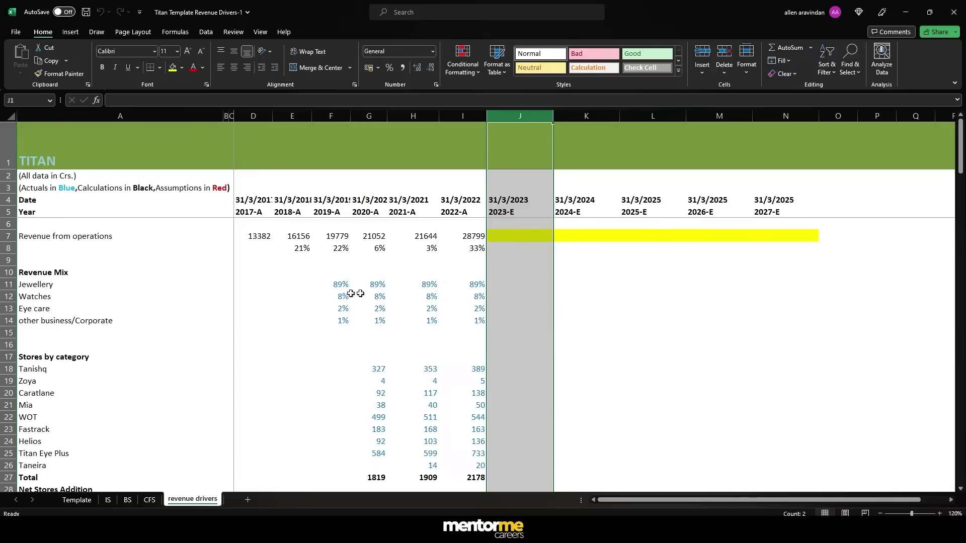
{"action": "mouse_move", "coordinate": [595, 532]}
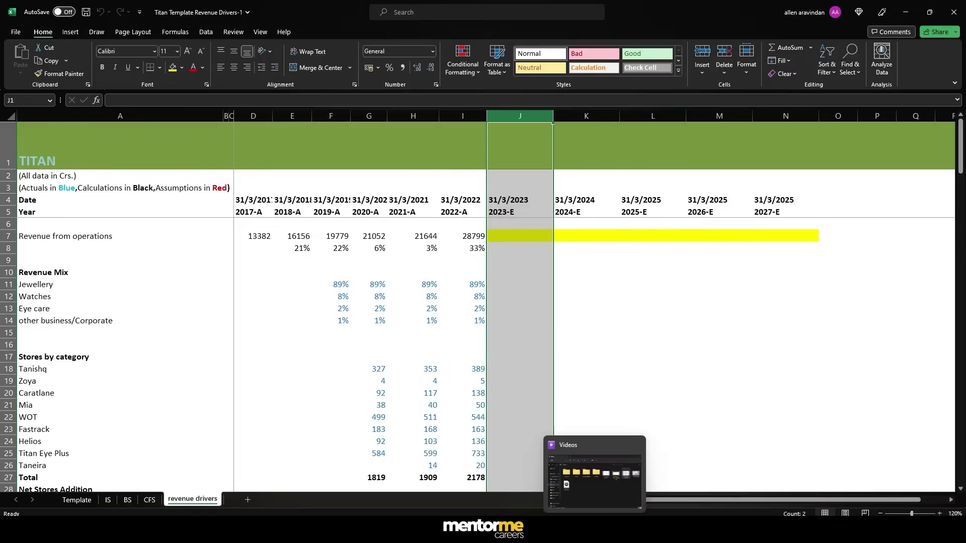
In the Q4 FY 21 PDF, scroll past Retail Network and Retail Growth to page 36.
{"action": "key", "text": "alt+Tab"}
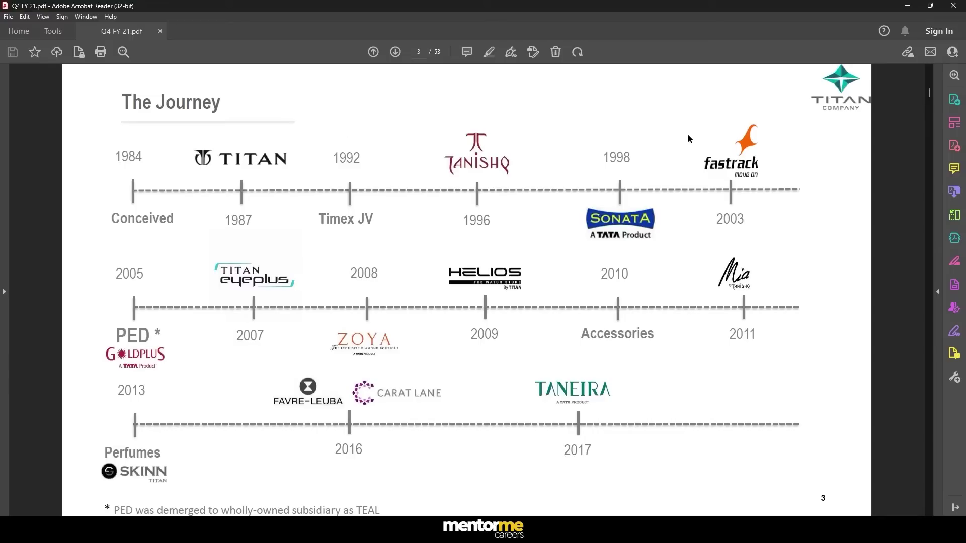
{"action": "scroll", "coordinate": [401, 139], "scroll_direction": "down", "scroll_amount": 5}
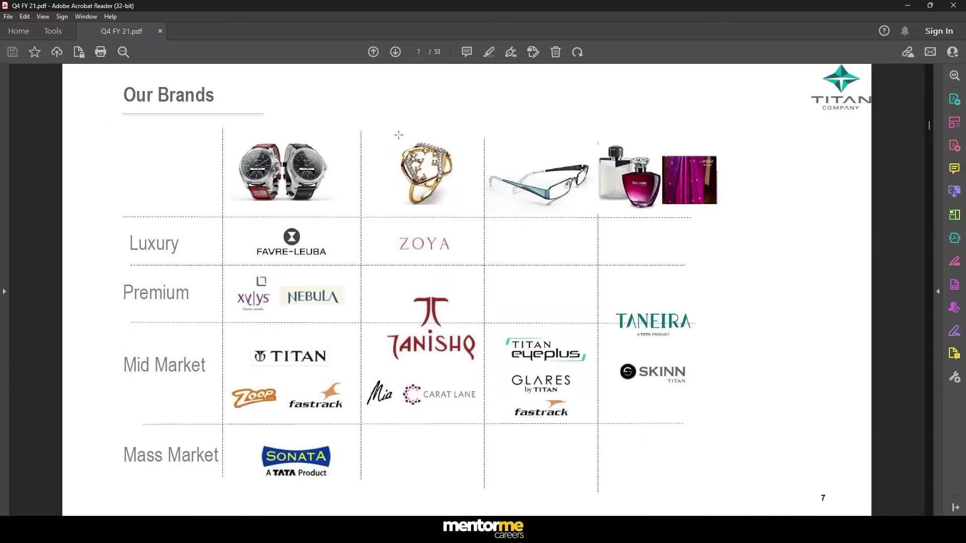
{"action": "scroll", "coordinate": [399, 135], "scroll_direction": "down", "scroll_amount": 1}
{"action": "scroll", "coordinate": [398, 133], "scroll_direction": "down", "scroll_amount": 2}
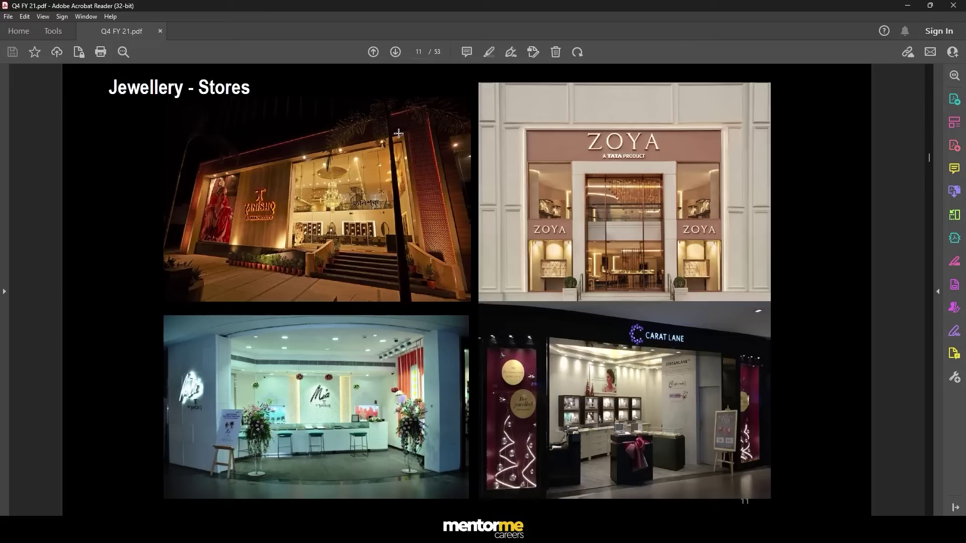
{"action": "scroll", "coordinate": [399, 133], "scroll_direction": "down", "scroll_amount": 6}
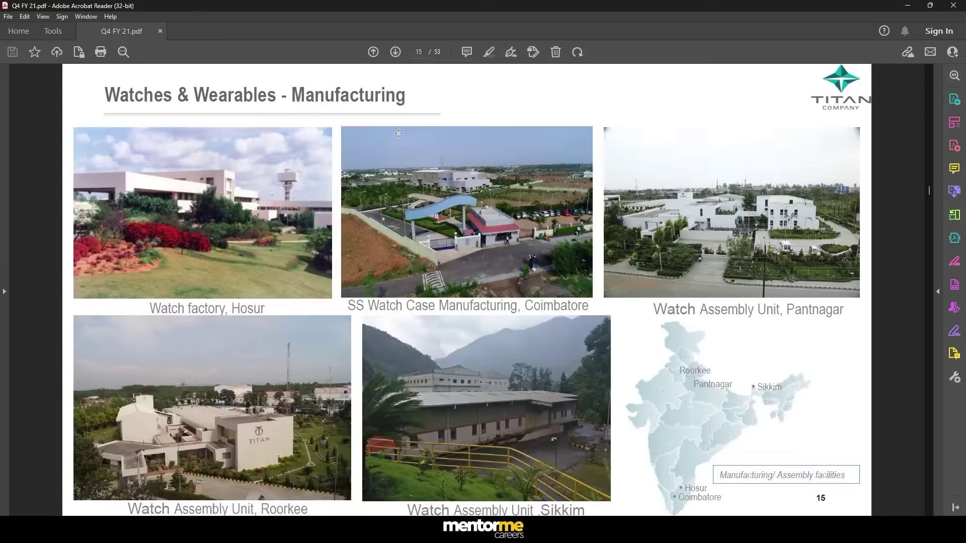
{"action": "scroll", "coordinate": [399, 135], "scroll_direction": "down", "scroll_amount": 10}
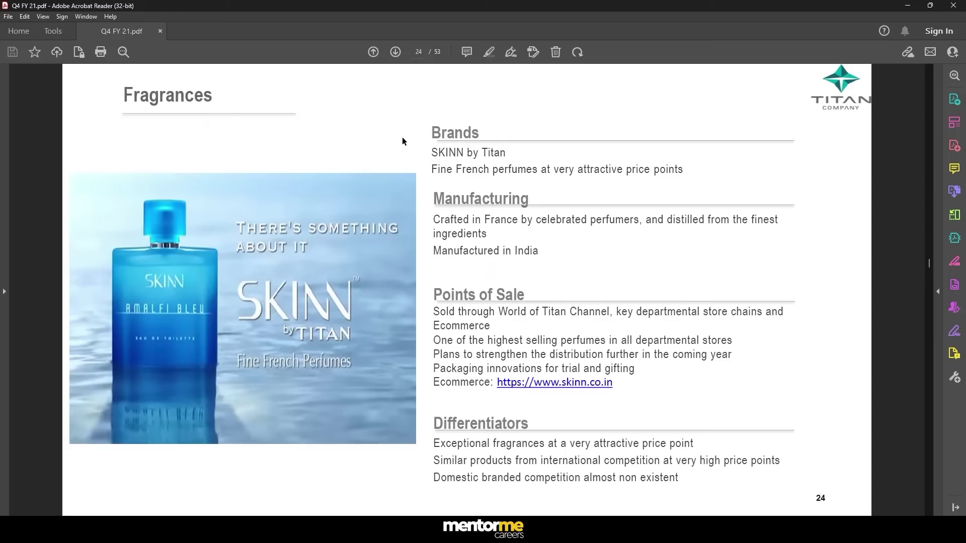
{"action": "scroll", "coordinate": [401, 139], "scroll_direction": "down", "scroll_amount": 7}
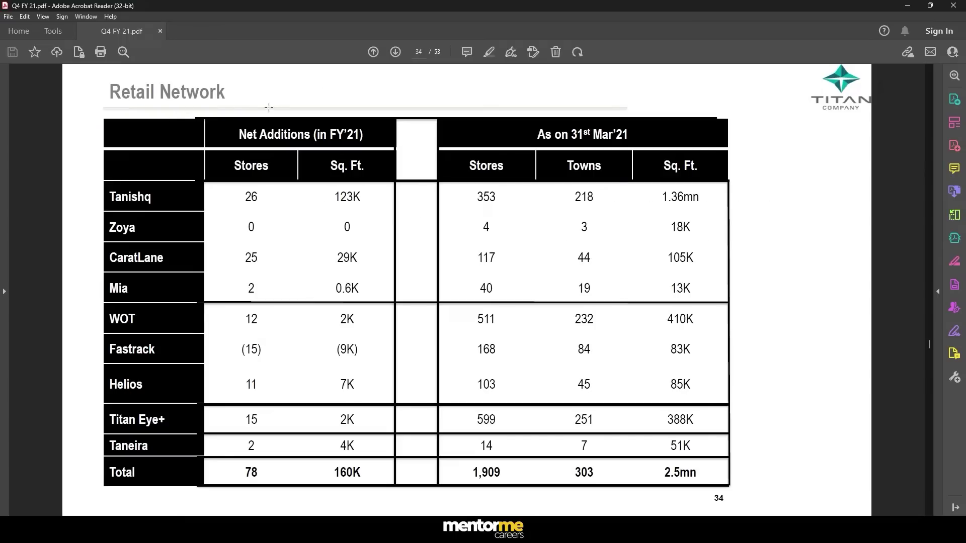
{"action": "scroll", "coordinate": [265, 104], "scroll_direction": "up", "scroll_amount": 1}
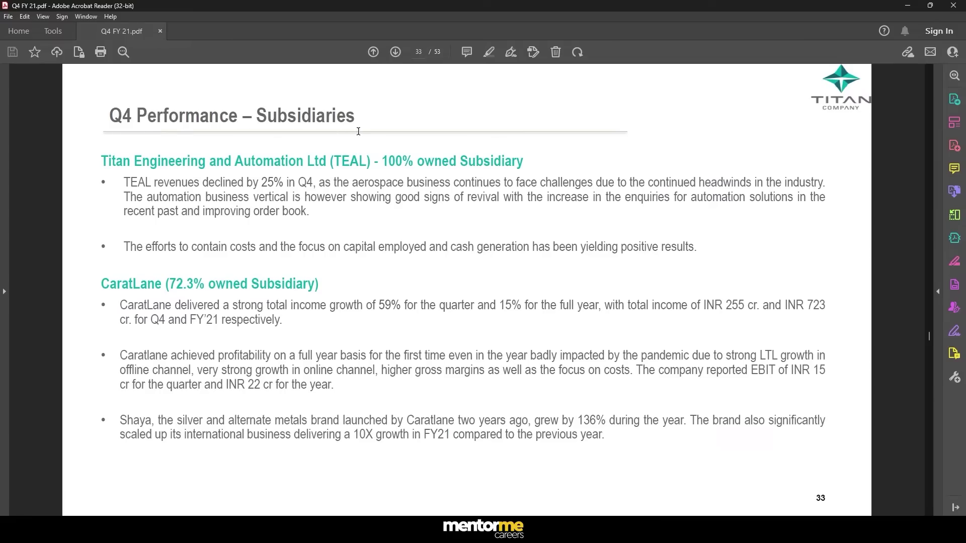
{"action": "scroll", "coordinate": [146, 119], "scroll_direction": "down", "scroll_amount": 1}
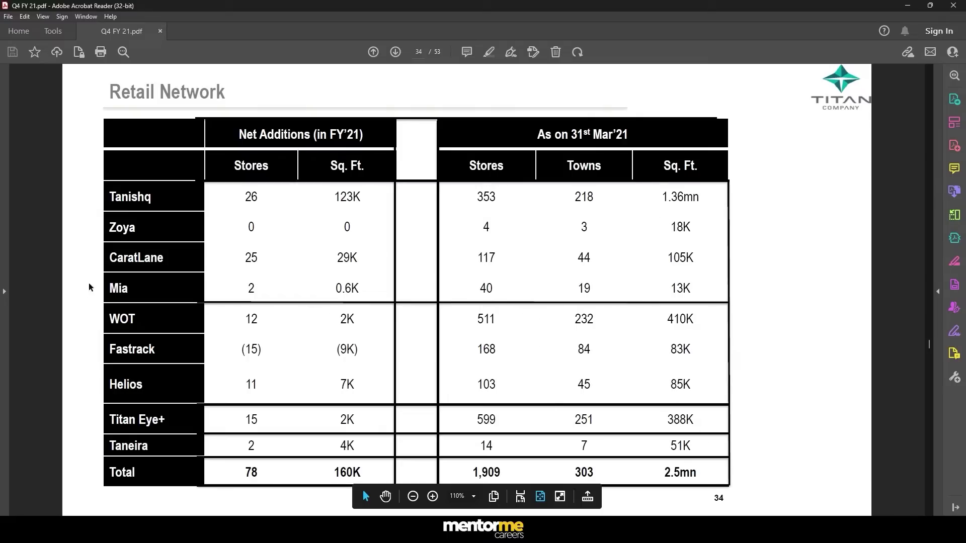
{"action": "scroll", "coordinate": [392, 251], "scroll_direction": "down", "scroll_amount": 1}
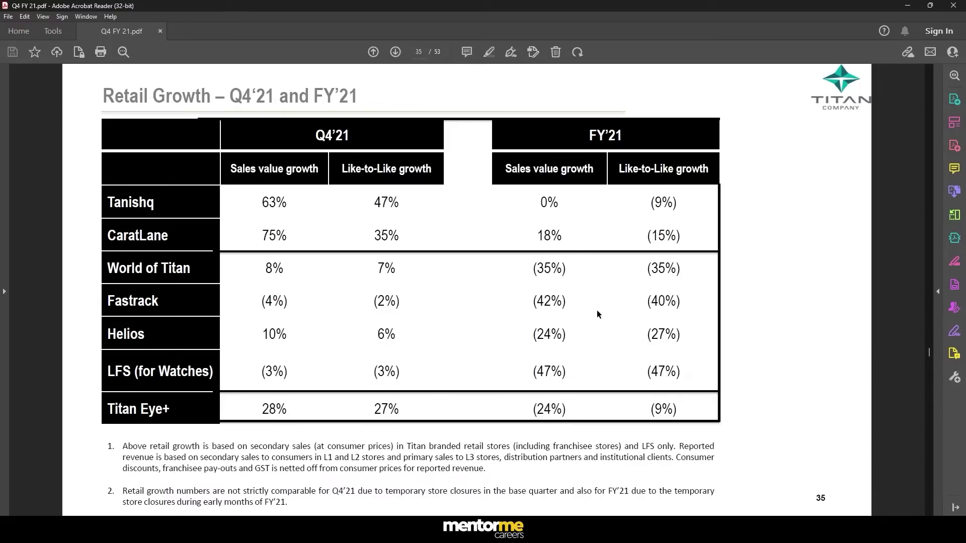
{"action": "scroll", "coordinate": [690, 201], "scroll_direction": "down", "scroll_amount": 1}
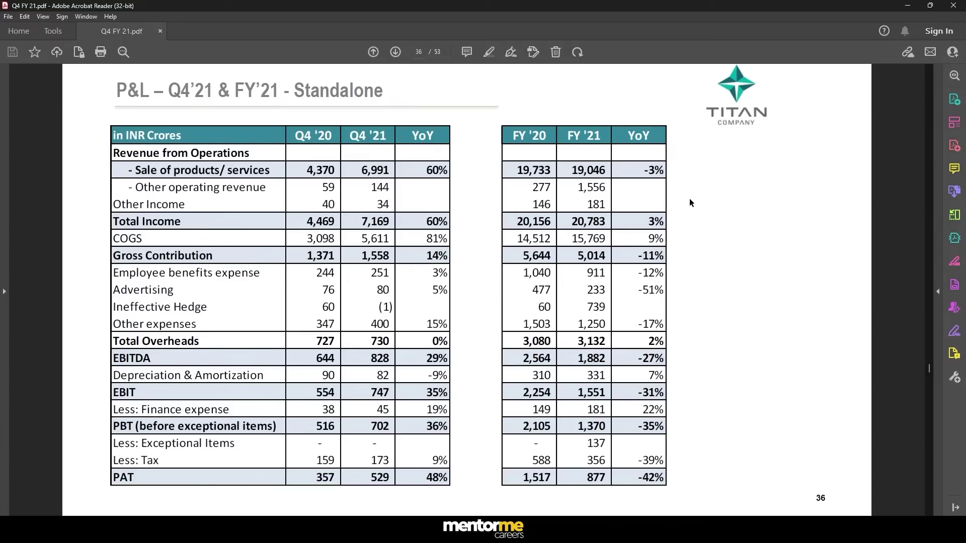
{"action": "scroll", "coordinate": [691, 202], "scroll_direction": "down", "scroll_amount": 1}
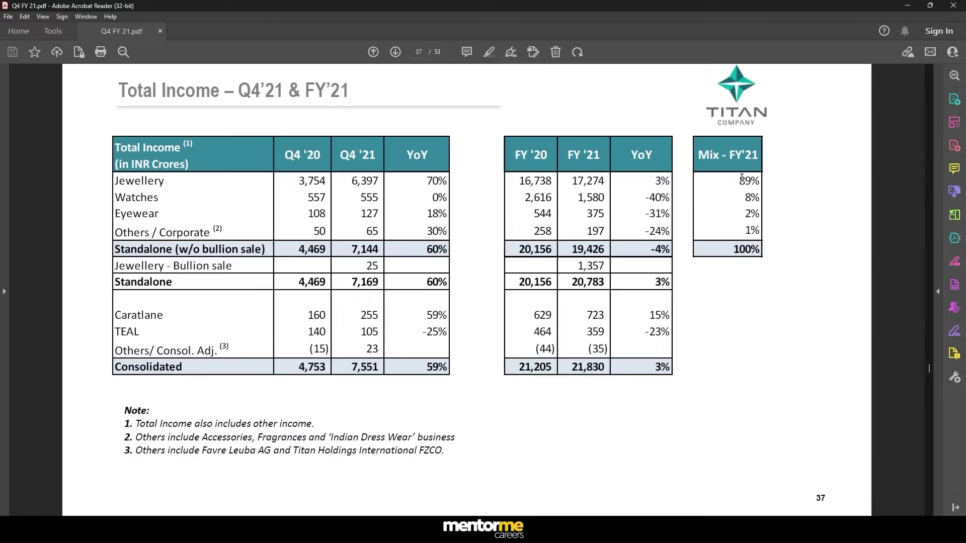
Highlight the Watches, Eyewear and Others/Corporate rows of the income table in yellow.
{"action": "left_click_drag", "start_coordinate": [741, 177], "coordinate": [760, 232]}
{"action": "left_click", "coordinate": [763, 216]}
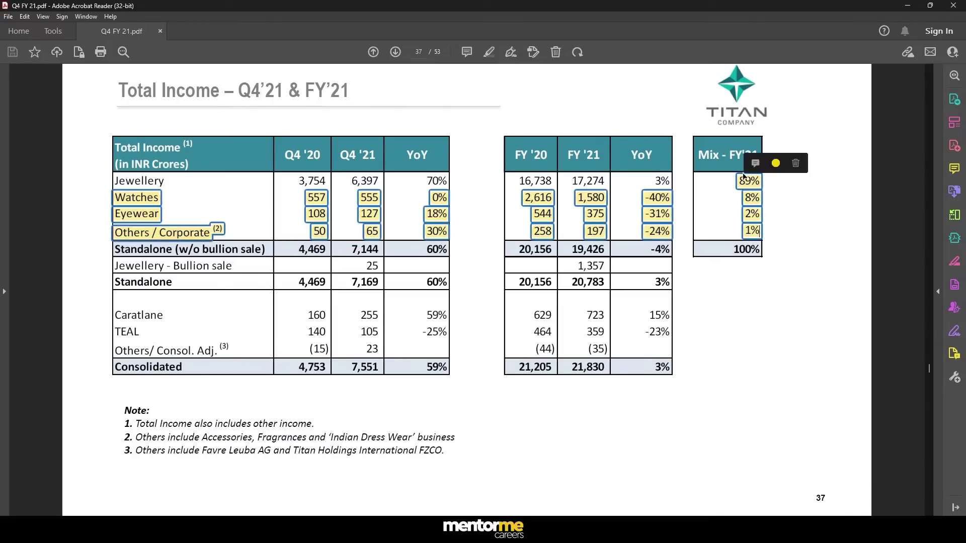
{"action": "left_click", "coordinate": [812, 232]}
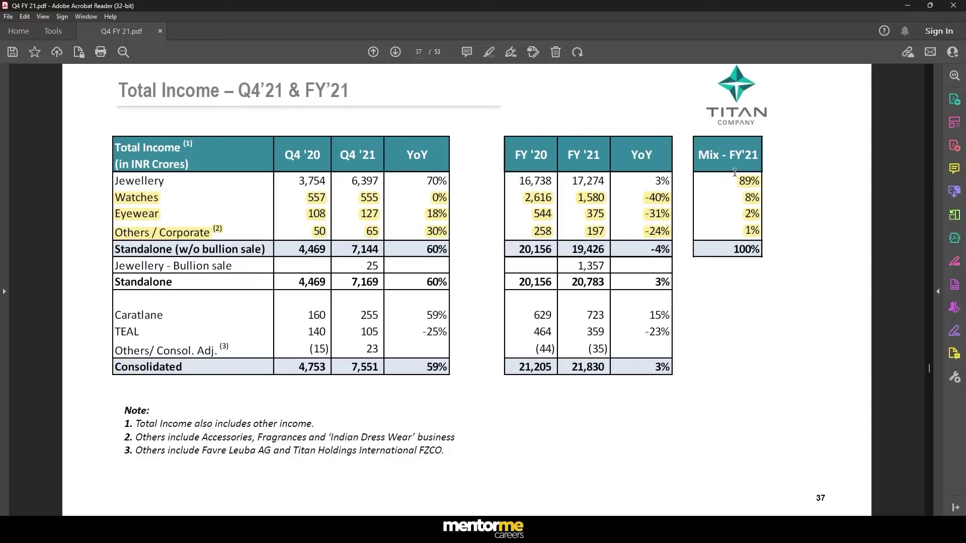
Deselect the highlight, return to the Titan revenue drivers workbook and clear the column J selection.
{"action": "left_click", "coordinate": [759, 180]}
{"action": "left_click", "coordinate": [787, 221]}
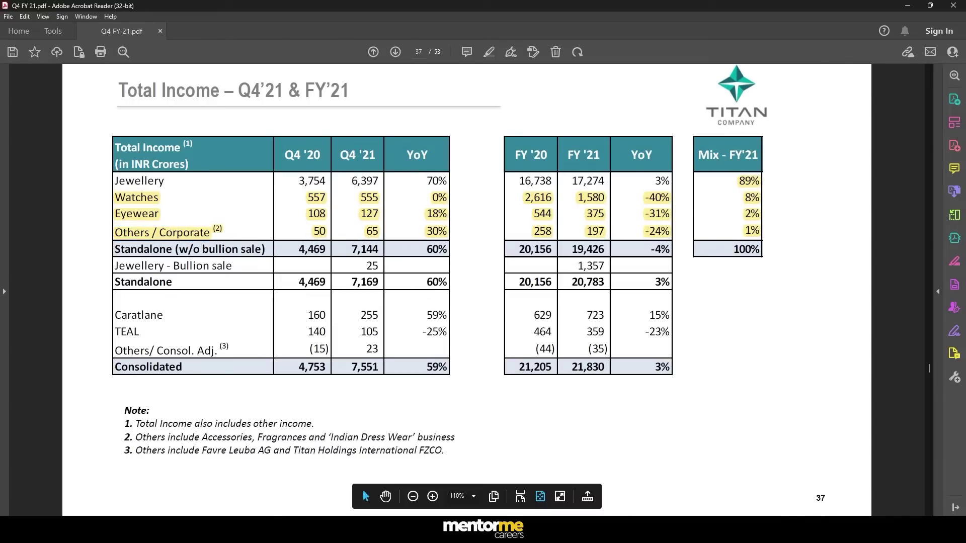
{"action": "left_click", "coordinate": [556, 506]}
{"action": "left_click", "coordinate": [254, 249]}
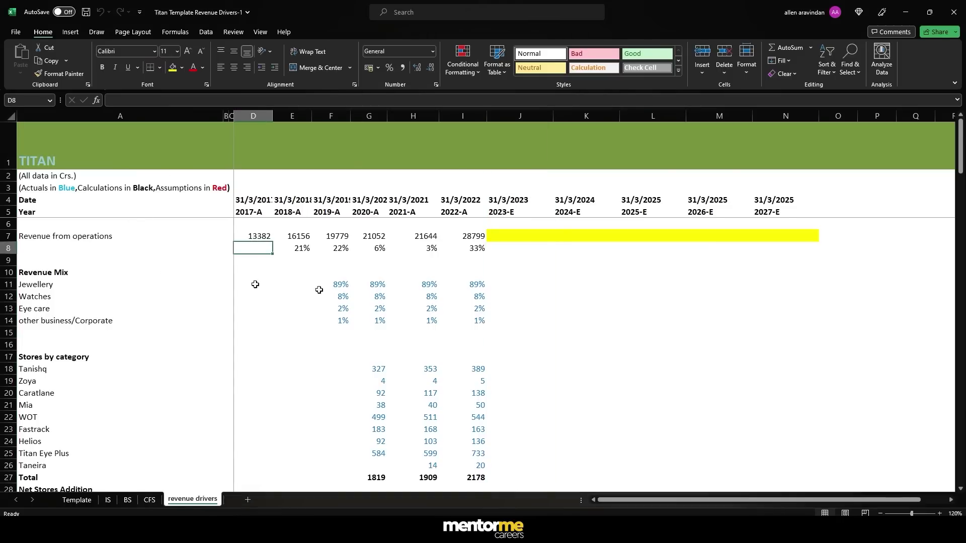
{"action": "left_click_drag", "start_coordinate": [448, 290], "coordinate": [468, 333]}
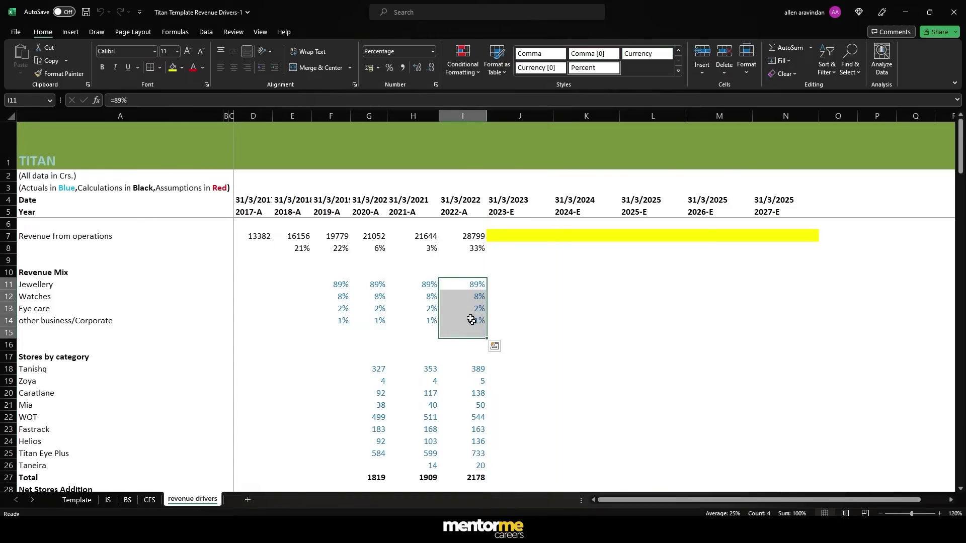
{"action": "scroll", "coordinate": [465, 308], "scroll_direction": "down", "scroll_amount": 1}
{"action": "scroll", "coordinate": [465, 308], "scroll_direction": "down", "scroll_amount": 2}
{"action": "left_click_drag", "start_coordinate": [475, 297], "coordinate": [483, 394]}
{"action": "scroll", "coordinate": [481, 302], "scroll_direction": "down", "scroll_amount": 9}
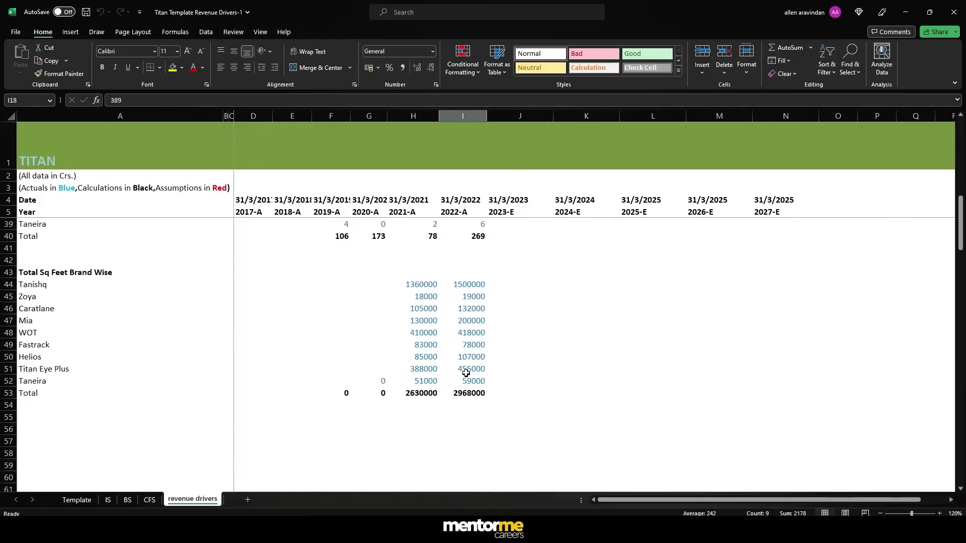
{"action": "left_click_drag", "start_coordinate": [479, 286], "coordinate": [481, 383]}
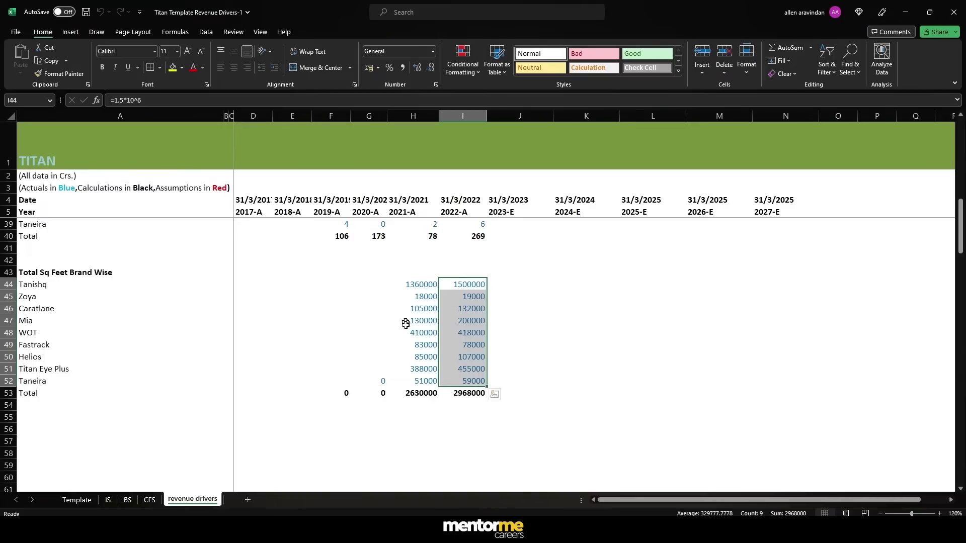
{"action": "scroll", "coordinate": [396, 312], "scroll_direction": "up", "scroll_amount": 8}
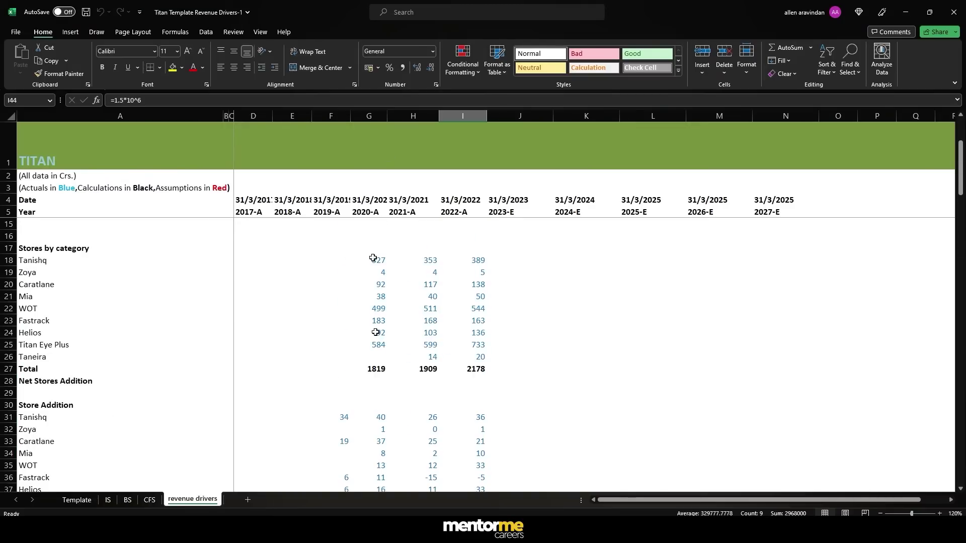
{"action": "scroll", "coordinate": [343, 297], "scroll_direction": "up", "scroll_amount": 3}
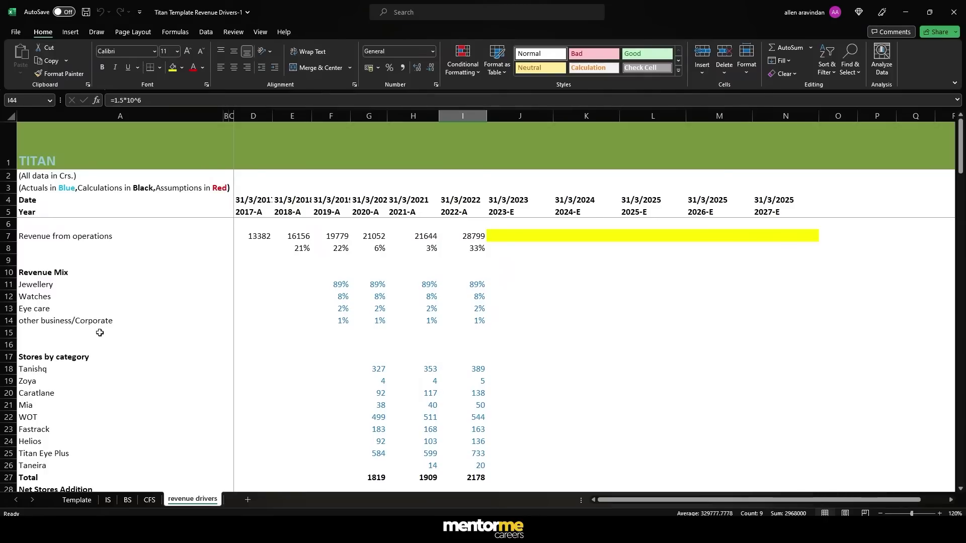
{"action": "left_click_drag", "start_coordinate": [42, 283], "coordinate": [41, 309]}
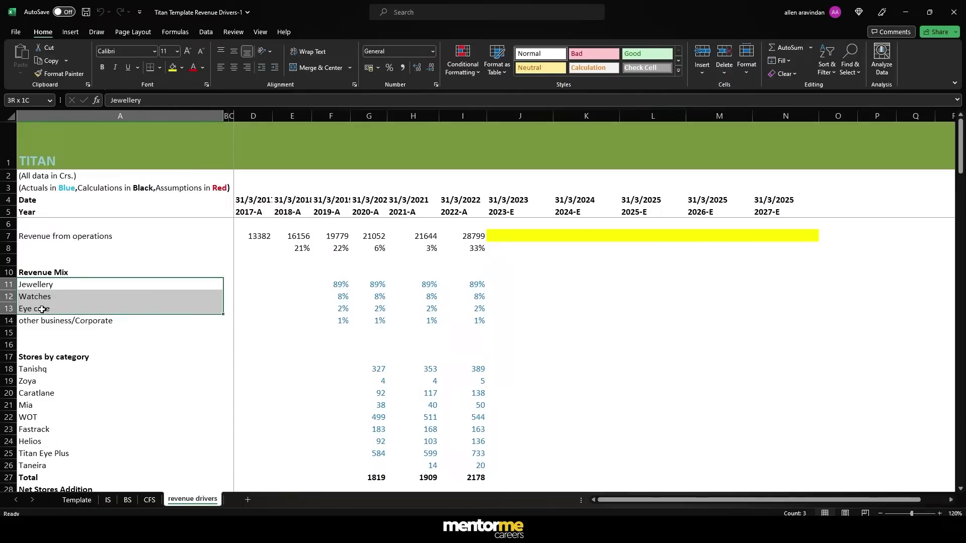
{"action": "scroll", "coordinate": [60, 326], "scroll_direction": "down", "scroll_amount": 2}
{"action": "left_click_drag", "start_coordinate": [51, 301], "coordinate": [50, 395]}
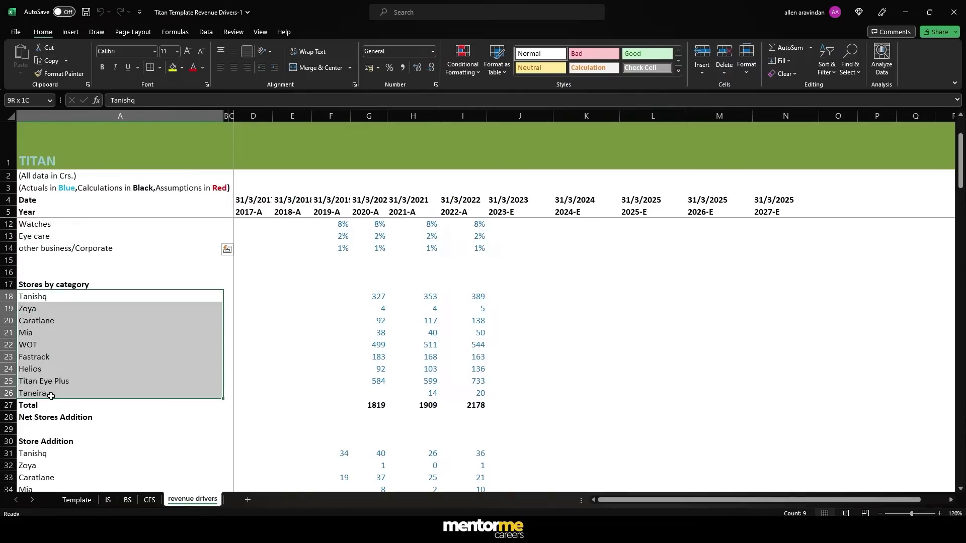
{"action": "scroll", "coordinate": [45, 385], "scroll_direction": "up", "scroll_amount": 2}
{"action": "left_click_drag", "start_coordinate": [40, 284], "coordinate": [40, 308]}
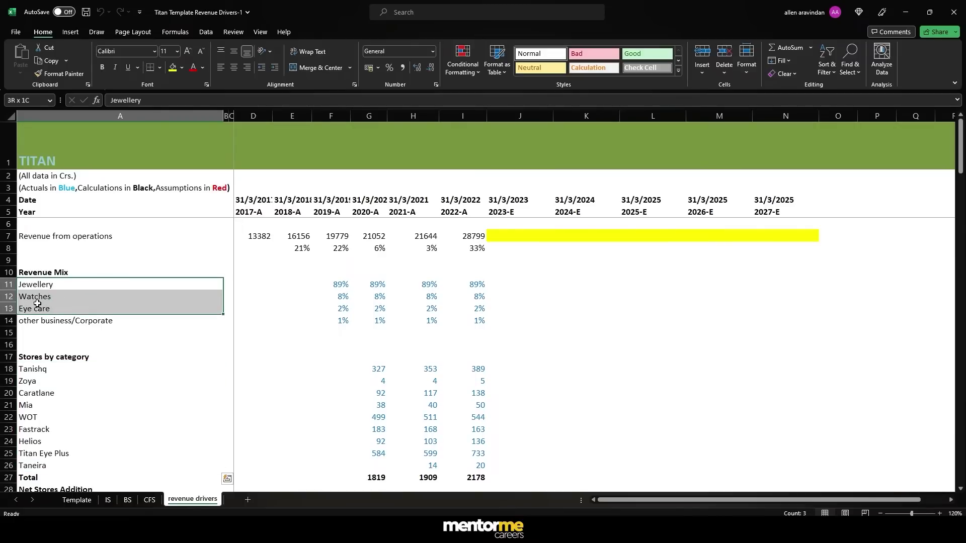
{"action": "left_click", "coordinate": [42, 285]}
{"action": "left_click", "coordinate": [41, 298]}
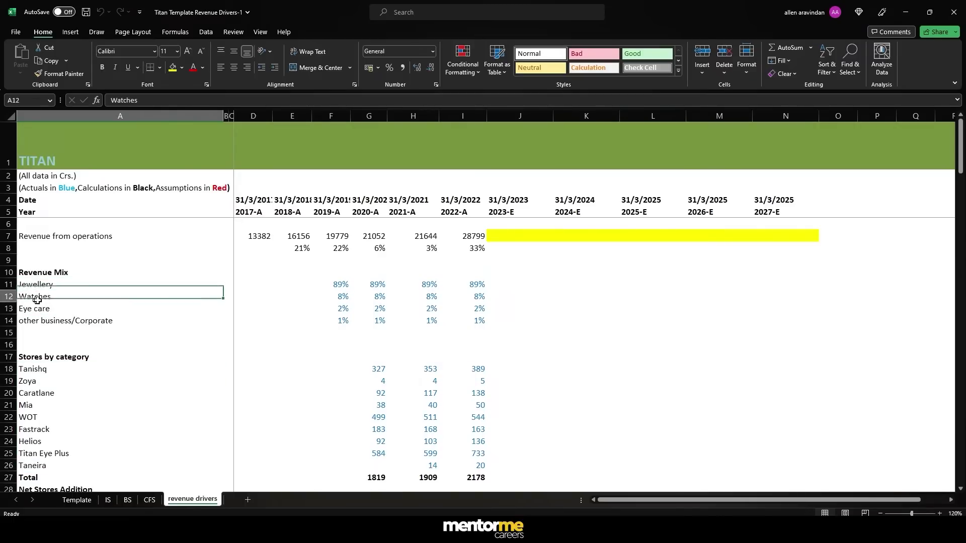
{"action": "left_click", "coordinate": [42, 308]}
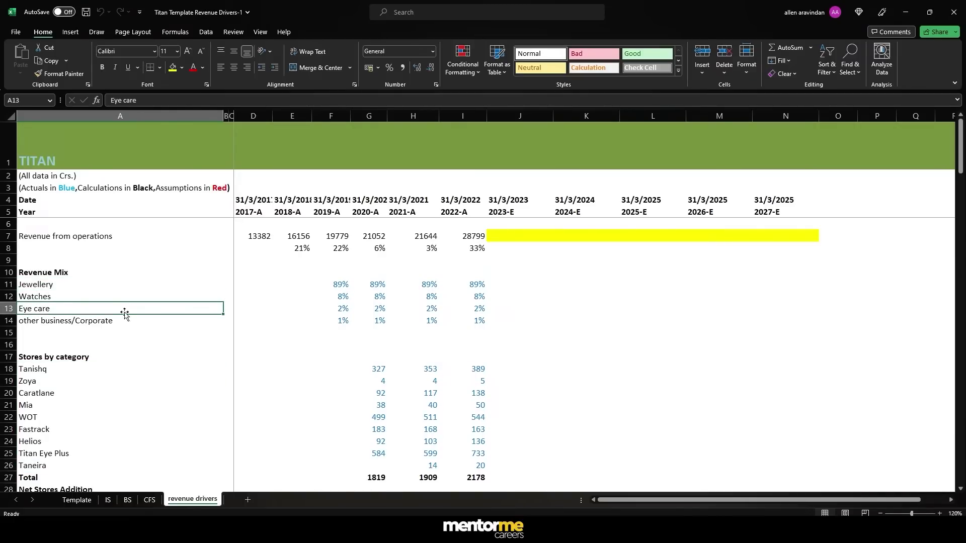
{"action": "scroll", "coordinate": [124, 316], "scroll_direction": "down", "scroll_amount": 10}
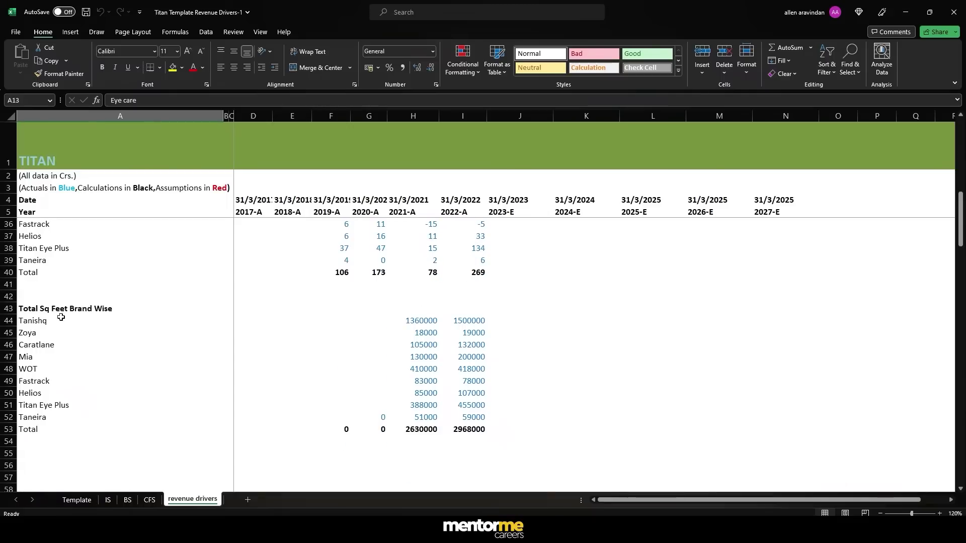
Enter the heading 'Total Sq Feet Segment Wise' in cell A57.
{"action": "left_click_drag", "start_coordinate": [30, 319], "coordinate": [31, 429]}
{"action": "scroll", "coordinate": [32, 452], "scroll_direction": "down", "scroll_amount": 4}
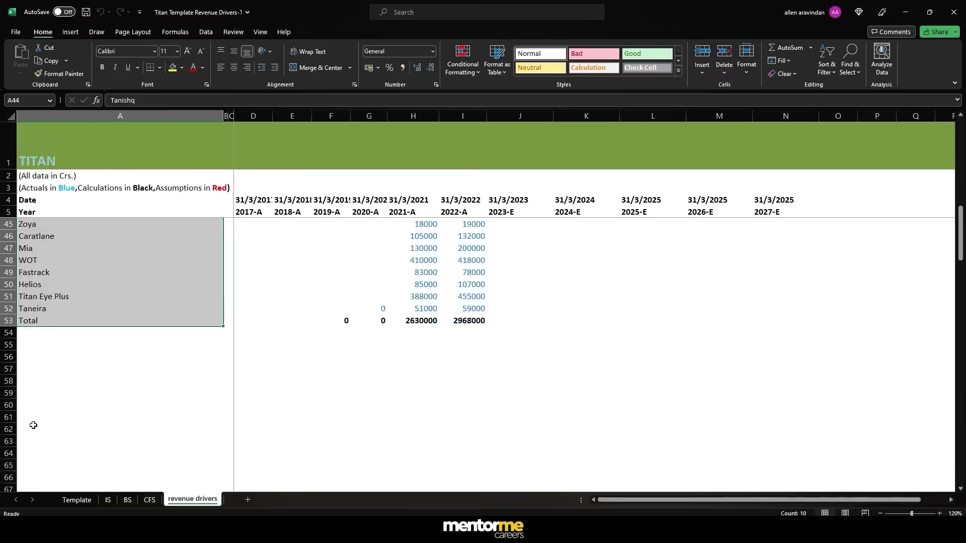
{"action": "left_click", "coordinate": [71, 331]}
{"action": "scroll", "coordinate": [72, 328], "scroll_direction": "up", "scroll_amount": 2}
{"action": "scroll", "coordinate": [136, 322], "scroll_direction": "down", "scroll_amount": 1}
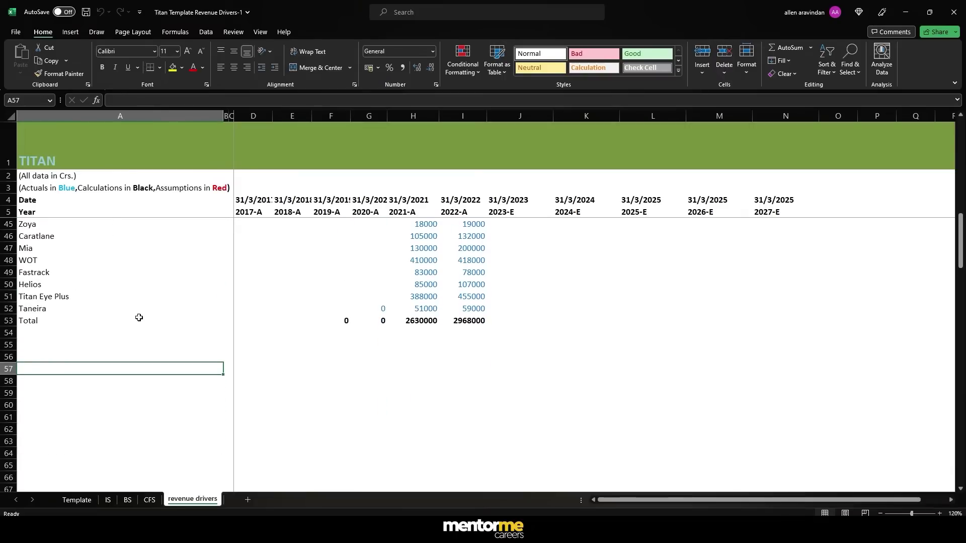
{"action": "type", "text": "T"}
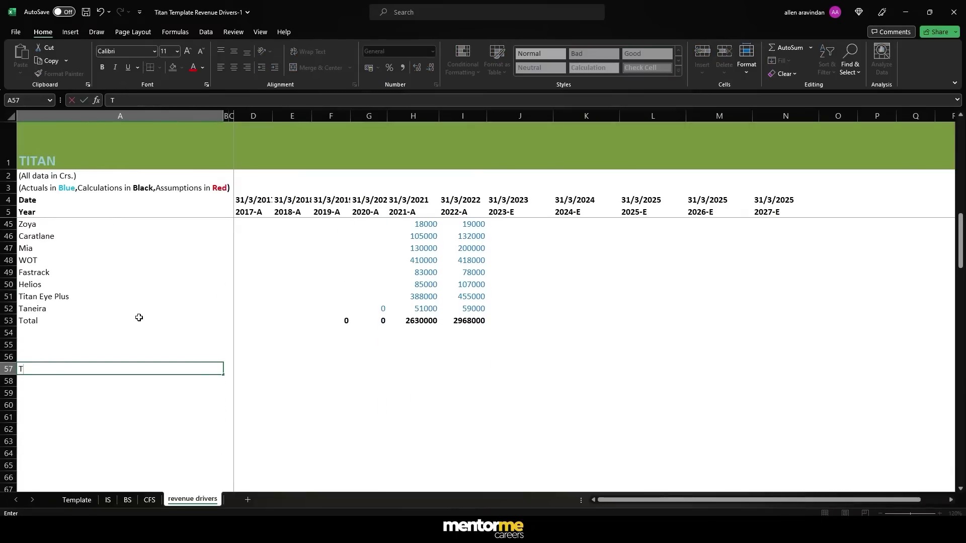
{"action": "key", "text": "BackSpace"}
{"action": "type", "text": "tITA"}
{"action": "key", "text": "BackSpace"}
{"action": "key", "text": "BackSpace"}
{"action": "key", "text": "BackSpace"}
{"action": "key", "text": "BackSpace"}
{"action": "type", "text": "Tita"}
{"action": "type", "text": "OT"}
{"action": "type", "text": "al Sq"}
{"action": "type", "text": " Feet Segment"}
{"action": "type", "text": " Wi"}
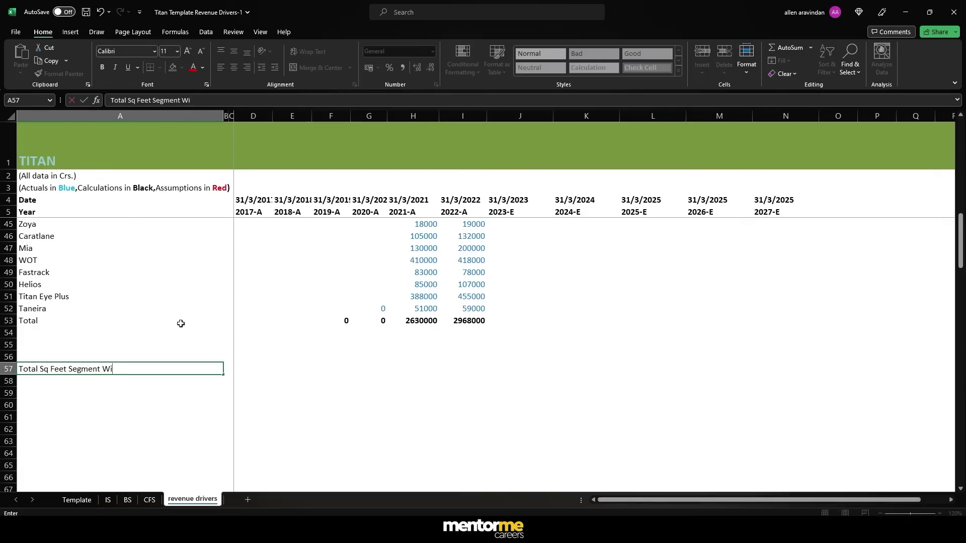
{"action": "type", "text": "se"}
{"action": "key", "text": "Return"}
Copy the four revenue mix segment labels into A58 under the new heading.
{"action": "scroll", "coordinate": [112, 240], "scroll_direction": "up", "scroll_amount": 6}
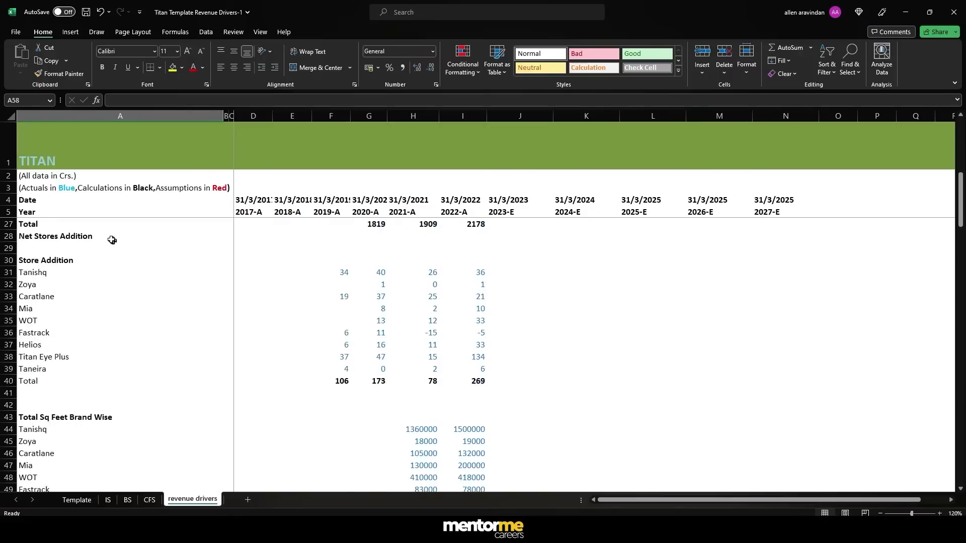
{"action": "scroll", "coordinate": [112, 240], "scroll_direction": "up", "scroll_amount": 6}
{"action": "left_click_drag", "start_coordinate": [38, 248], "coordinate": [40, 284]}
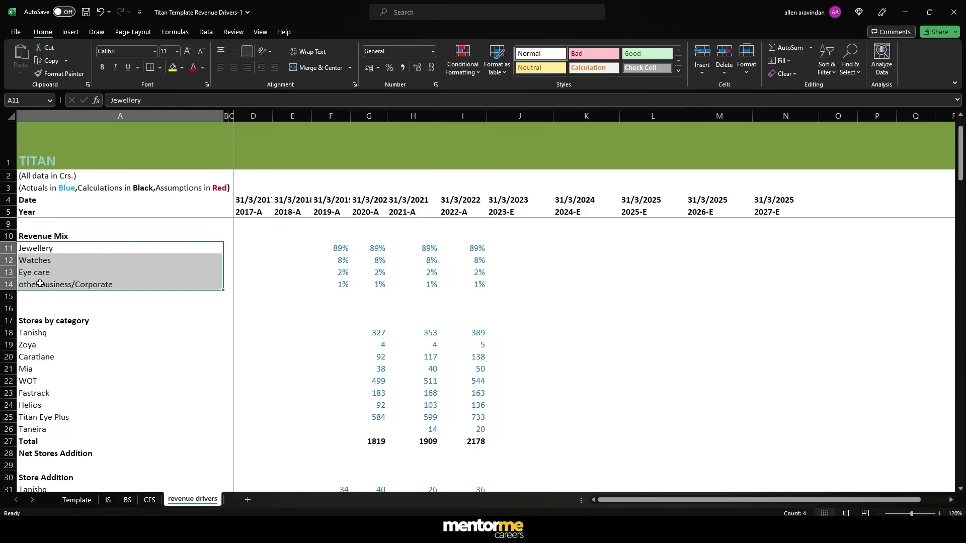
{"action": "key", "text": "ctrl+c"}
{"action": "scroll", "coordinate": [50, 312], "scroll_direction": "down", "scroll_amount": 11}
{"action": "left_click", "coordinate": [68, 417]}
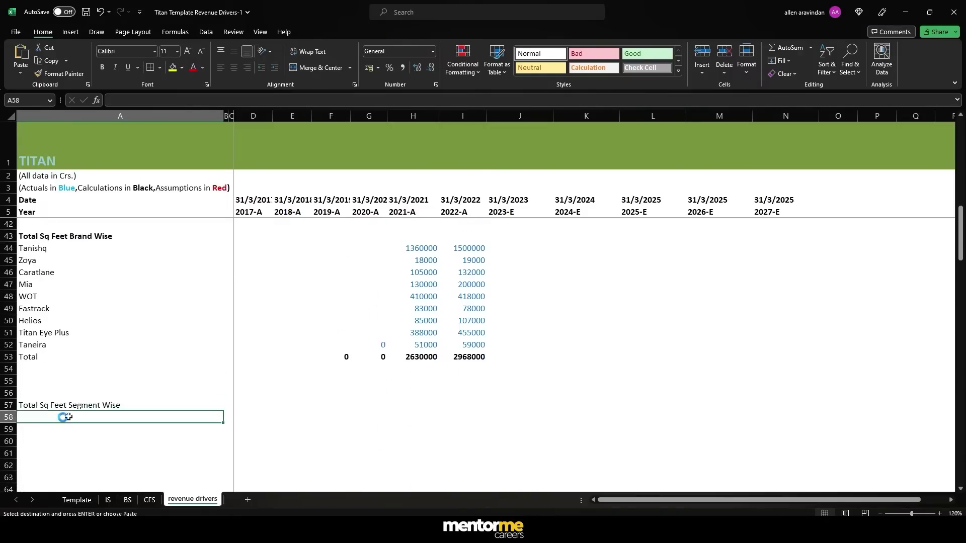
{"action": "key", "text": "ctrl+v"}
Sum the Tanishq-to-Mia 2021 square footage into H58 for Jewellery.
{"action": "left_click", "coordinate": [411, 404]}
{"action": "type", "text": "="}
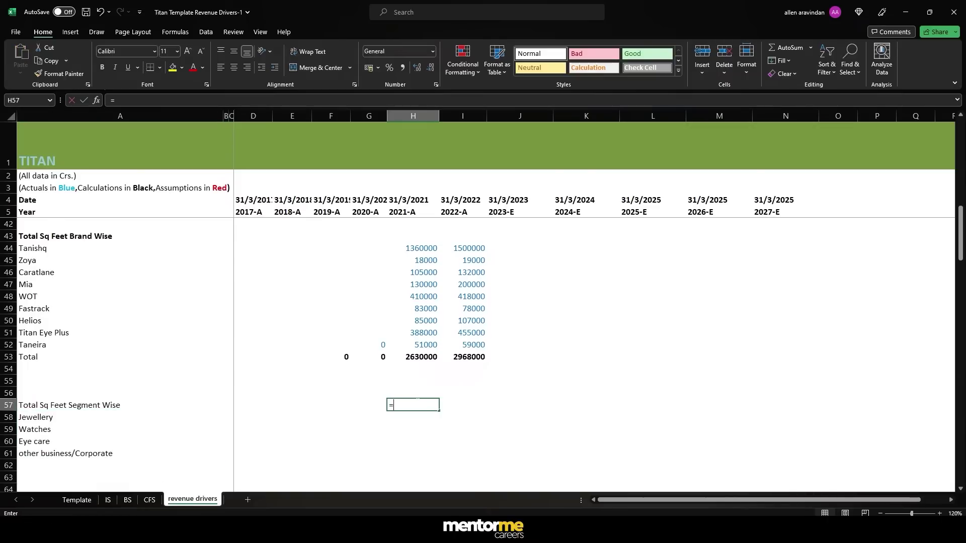
{"action": "type", "text": "sum("}
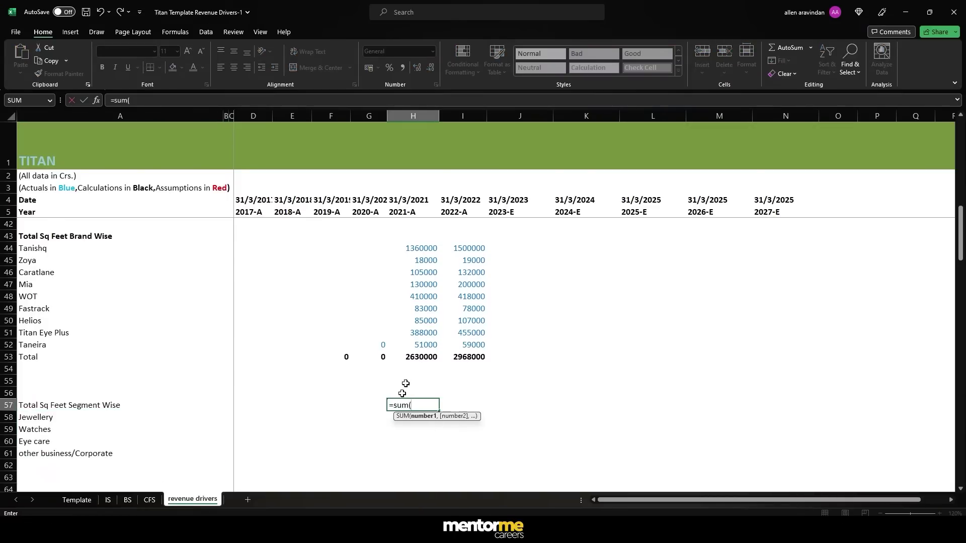
{"action": "key", "text": "Escape"}
{"action": "left_click", "coordinate": [424, 420]}
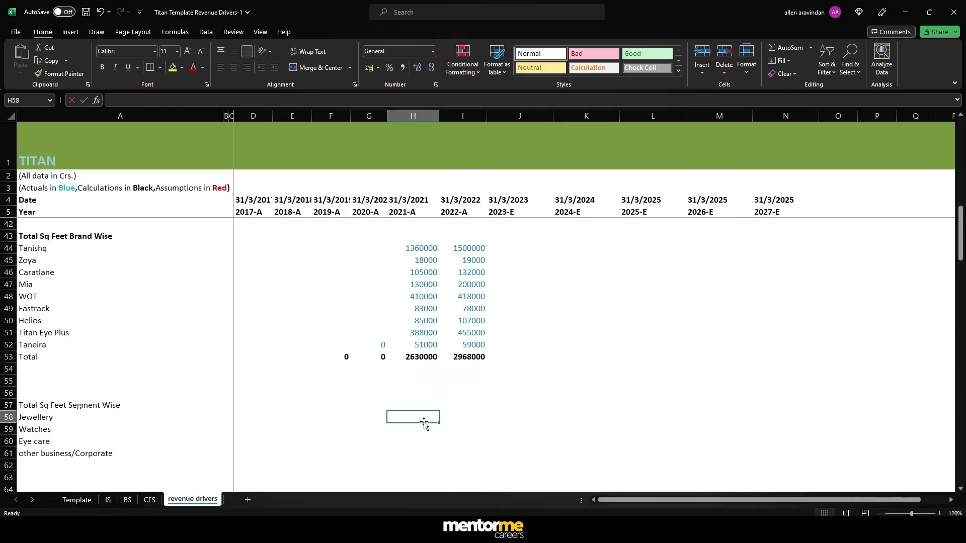
{"action": "type", "text": "=sum("}
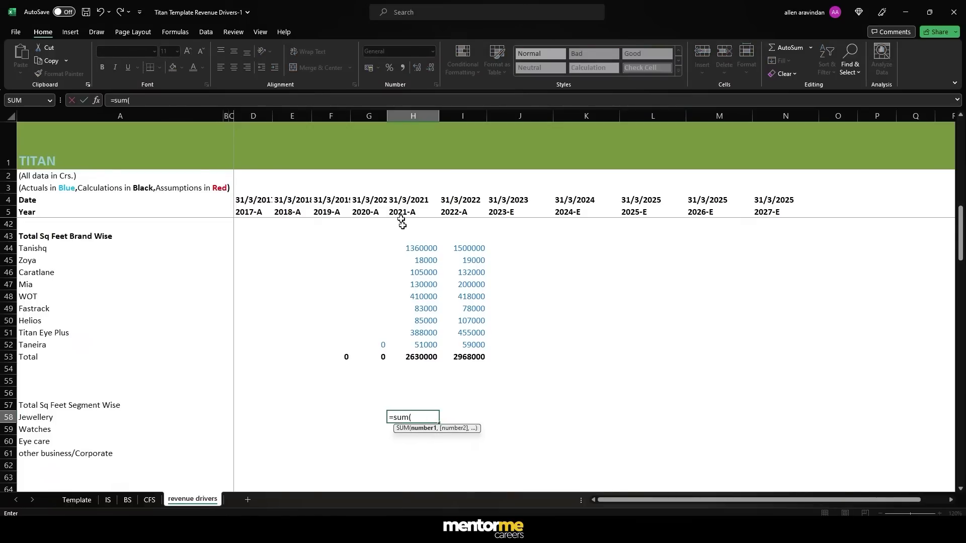
{"action": "left_click_drag", "start_coordinate": [422, 248], "coordinate": [423, 278]}
{"action": "key", "text": "ctrl+Return"}
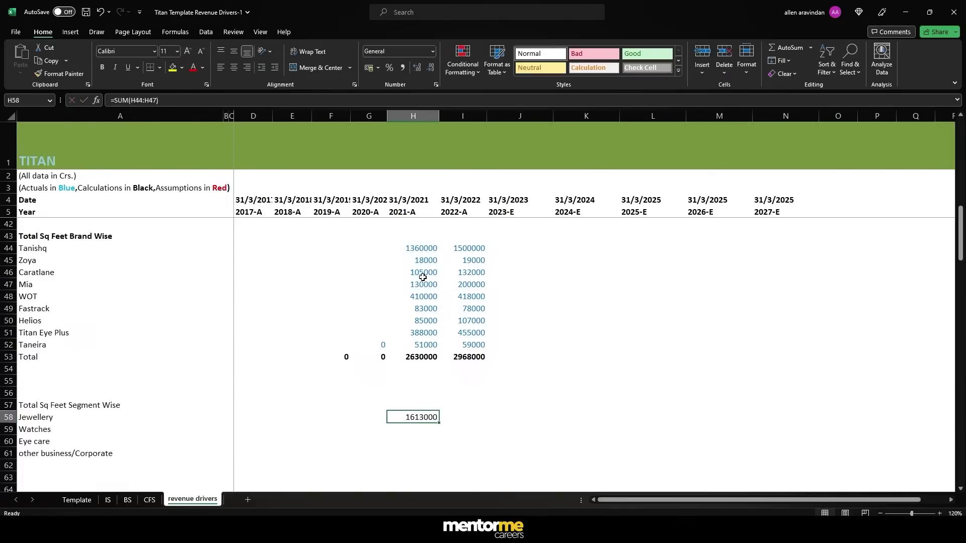
Sum the Watches square footage, WOT through Helios, in H59.
{"action": "key", "text": "Down"}
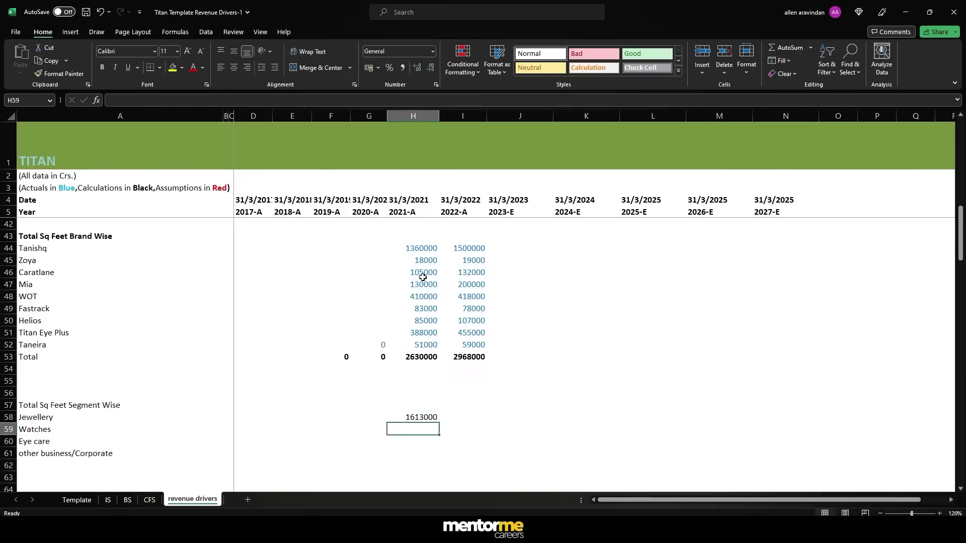
{"action": "type", "text": "=sum("}
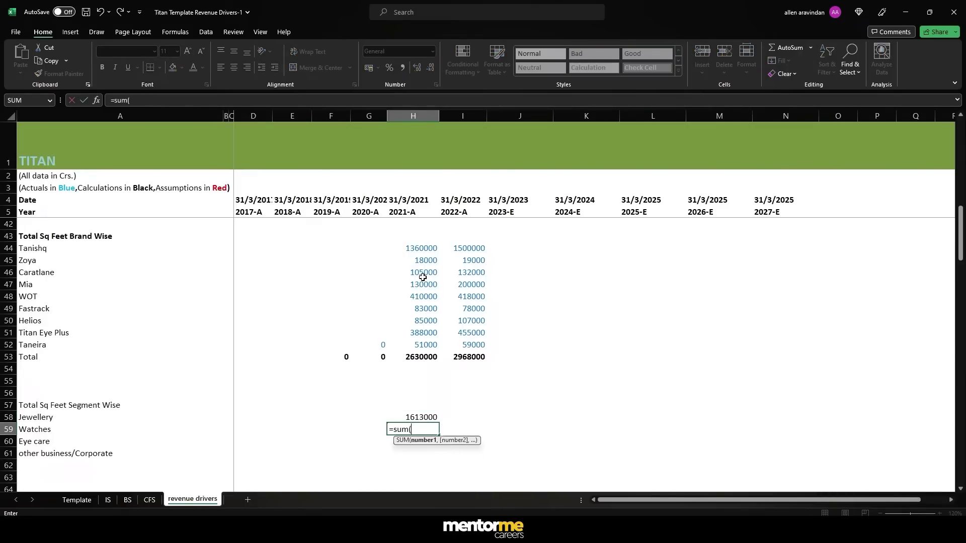
{"action": "key", "text": "Up"}
{"action": "key", "text": "Up"}
{"action": "key", "text": "Up"}
{"action": "key", "text": "Up"}
{"action": "key", "text": "Up"}
{"action": "key", "text": "Up"}
{"action": "key", "text": "Up"}
{"action": "key", "text": "Up"}
{"action": "key", "text": "Up"}
{"action": "key", "text": "Up"}
{"action": "key", "text": "Up"}
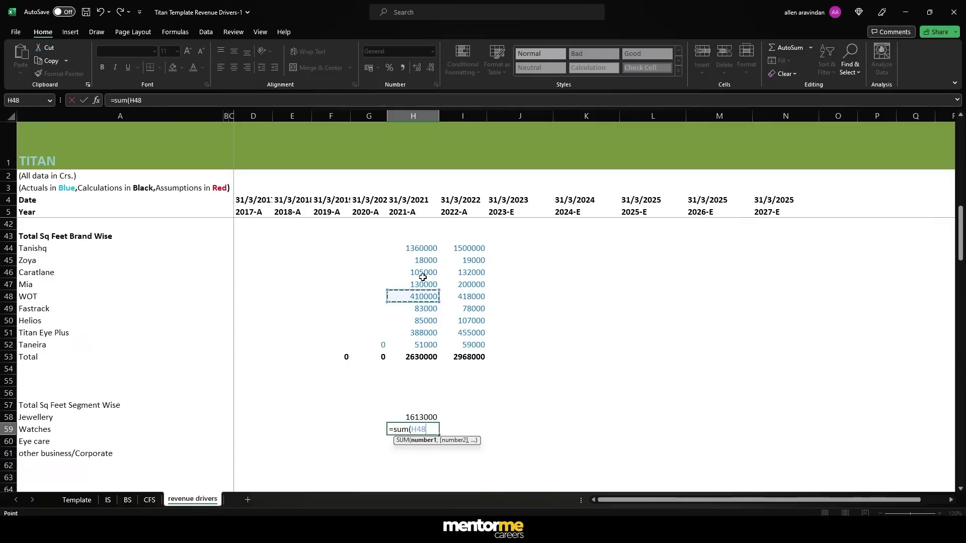
{"action": "key", "text": "shift+Down"}
{"action": "key", "text": "shift+Down"}
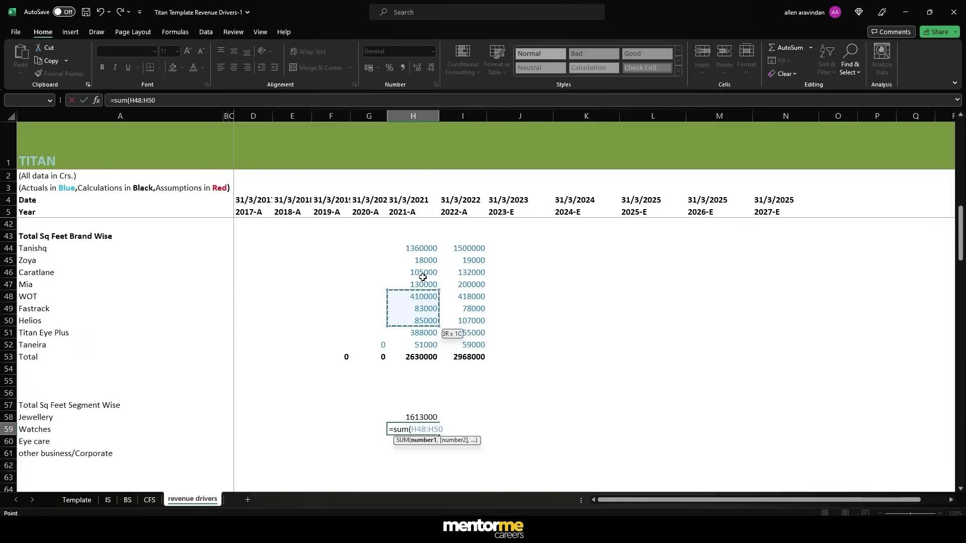
{"action": "type", "text": ")"}
{"action": "key", "text": "Return"}
Set Eye care footage in H60 to the Titan Eye Plus figure, removing a stray minus sign.
{"action": "type", "text": "-"}
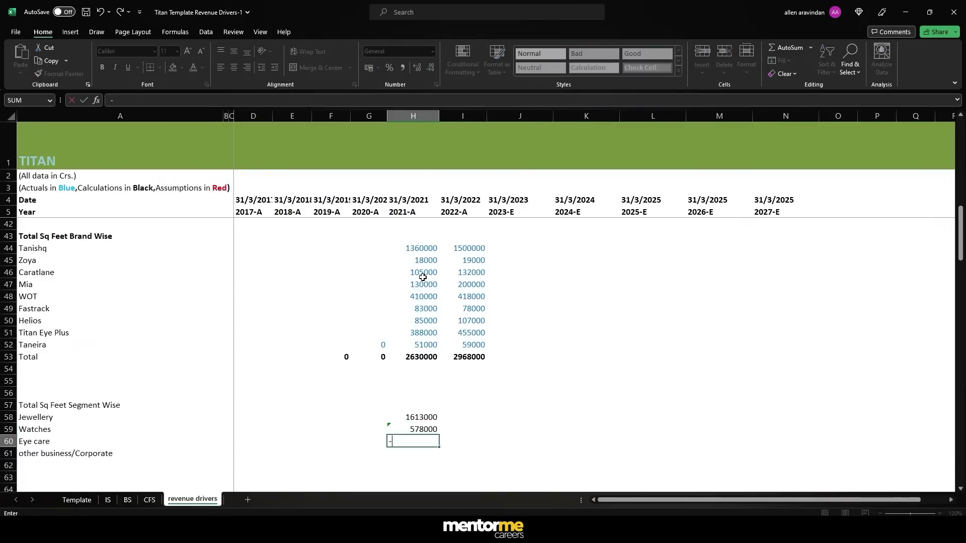
{"action": "key", "text": "Up"}
{"action": "key", "text": "Up"}
{"action": "key", "text": "Up"}
{"action": "key", "text": "Up"}
{"action": "key", "text": "Up"}
{"action": "key", "text": "Up"}
{"action": "key", "text": "Up"}
{"action": "key", "text": "Up"}
{"action": "key", "text": "Up"}
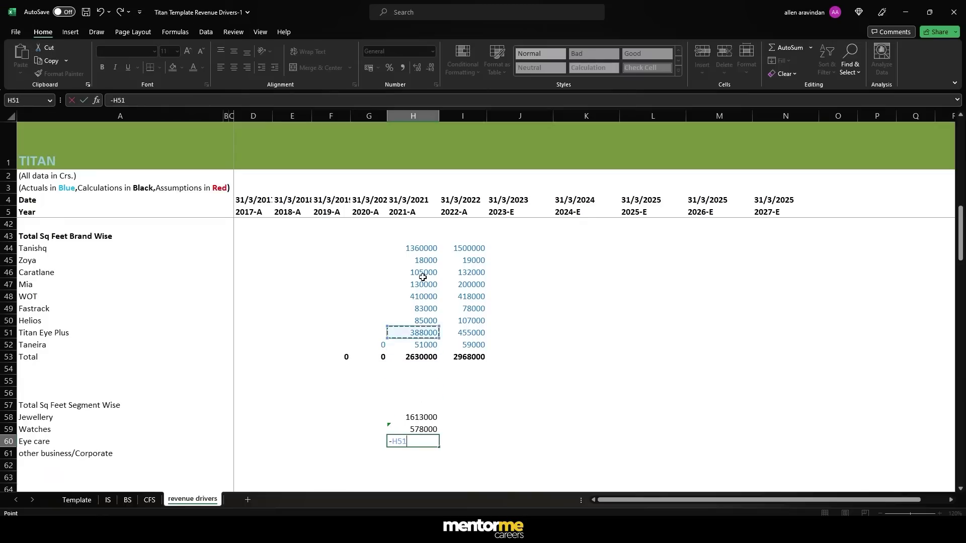
{"action": "key", "text": "Return"}
{"action": "key", "text": "Up"}
{"action": "key", "text": "F2"}
{"action": "key", "text": "BackSpace"}
{"action": "key", "text": "Return"}
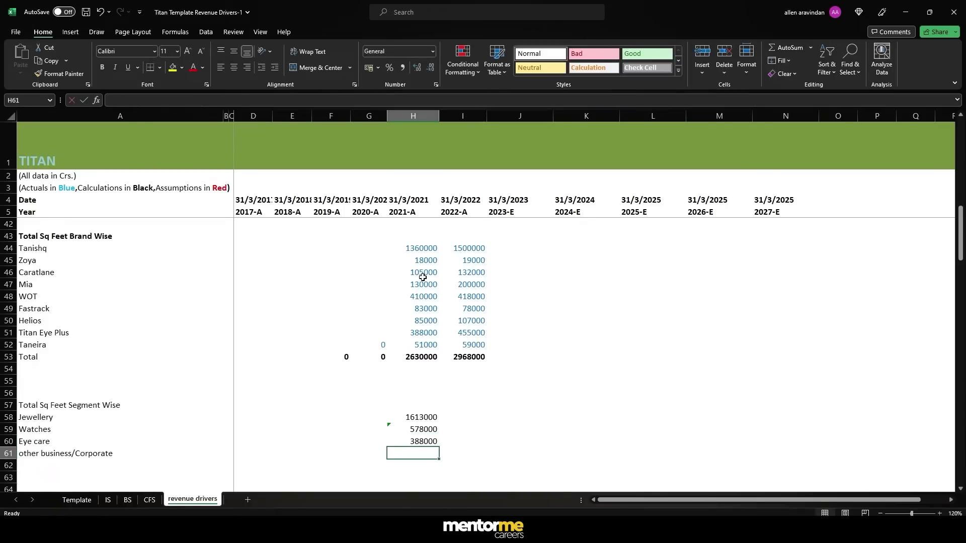
Reference the Taneira apparel footage in H61 and relabel A61 as Taneria- Apparel.
{"action": "type", "text": "="}
{"action": "key", "text": "Up"}
{"action": "key", "text": "Up"}
{"action": "key", "text": "Up"}
{"action": "key", "text": "Up"}
{"action": "key", "text": "Up"}
{"action": "key", "text": "Up"}
{"action": "key", "text": "Up"}
{"action": "key", "text": "Up"}
{"action": "key", "text": "Up"}
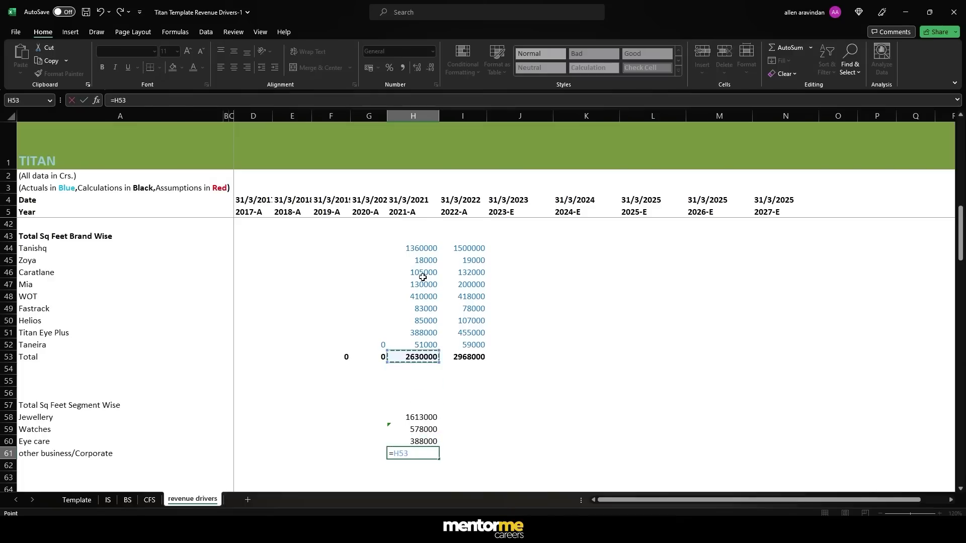
{"action": "key", "text": "ctrl+Return"}
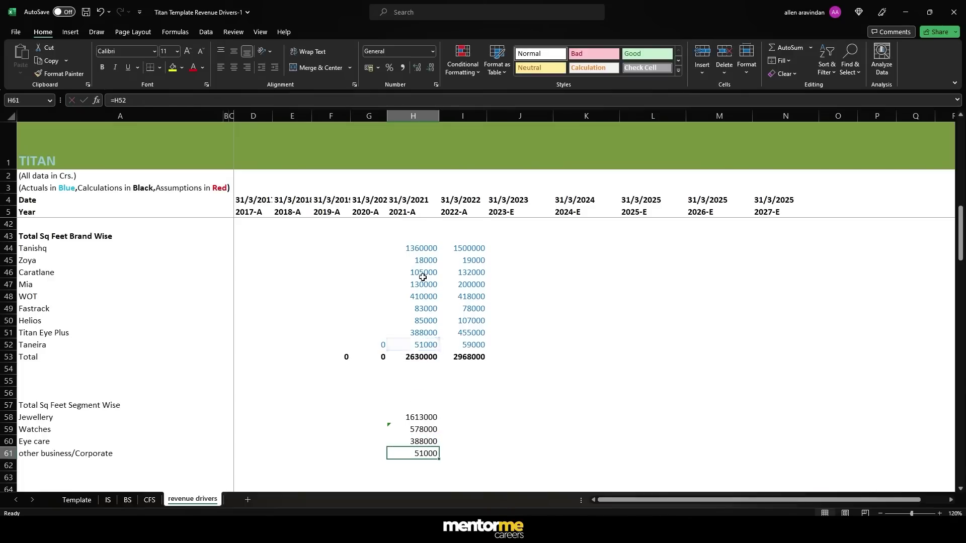
{"action": "key", "text": "Left"}
{"action": "key", "text": "Home"}
{"action": "type", "text": "Ta"}
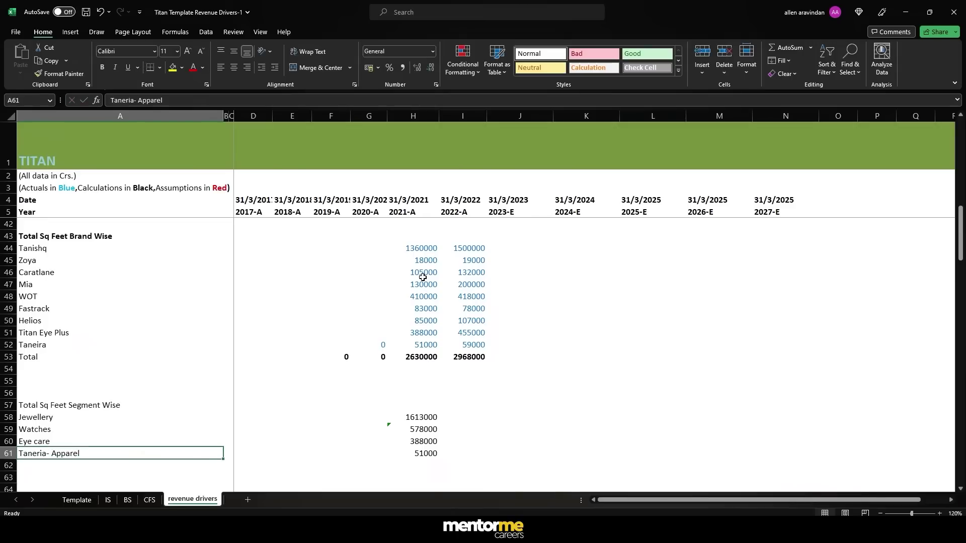
Bold and underline the segment-wise heading, then select the 2021 figures H58:H61.
{"action": "key", "text": "Up"}
{"action": "key", "text": "Up"}
{"action": "key", "text": "Up"}
{"action": "key", "text": "Up"}
{"action": "key", "text": "ctrl+b"}
{"action": "key", "text": "ctrl+u"}
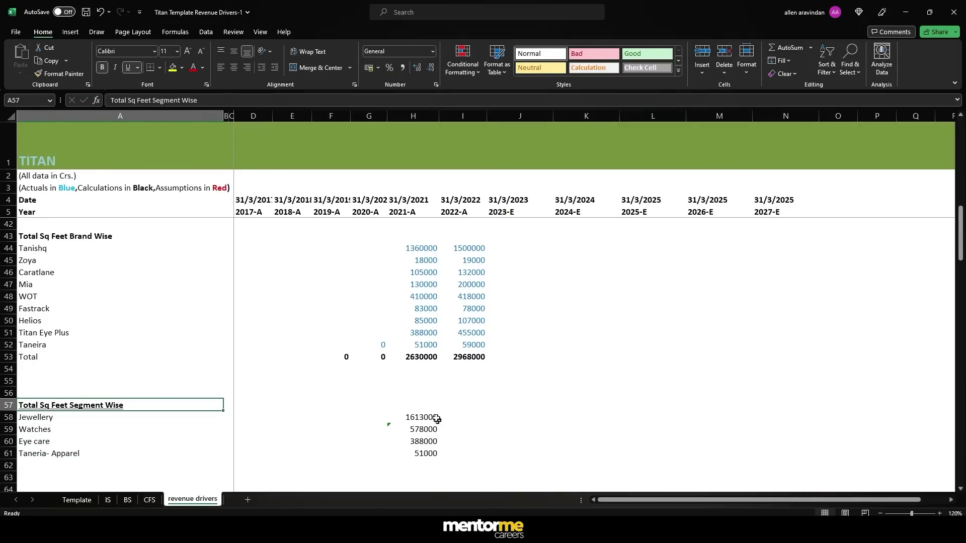
{"action": "left_click_drag", "start_coordinate": [437, 419], "coordinate": [435, 459]}
{"action": "left_click", "coordinate": [441, 458]}
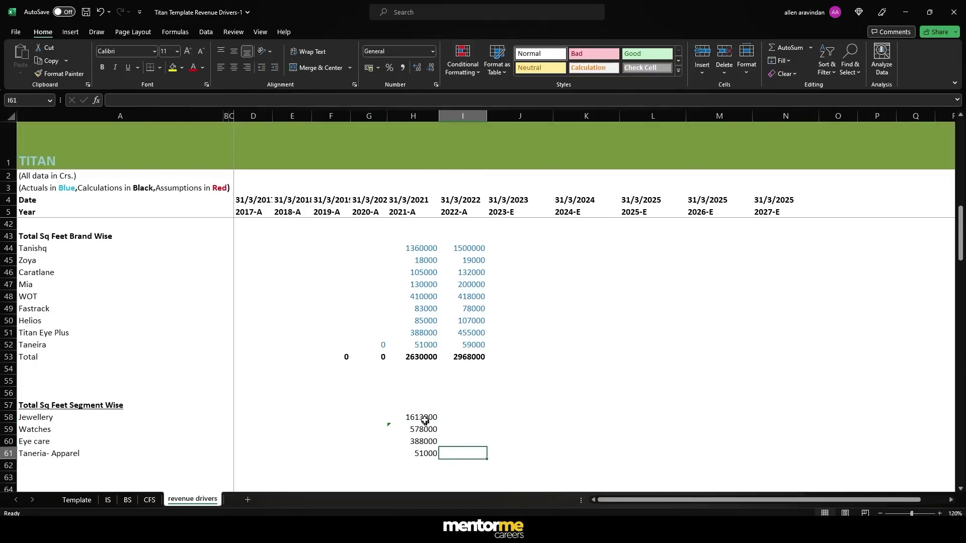
{"action": "left_click_drag", "start_coordinate": [426, 419], "coordinate": [478, 455]}
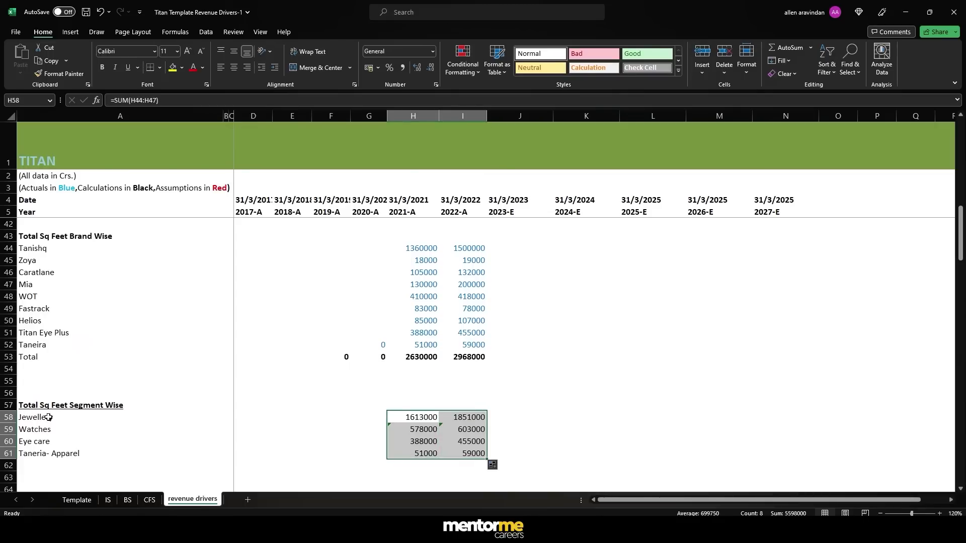
{"action": "scroll", "coordinate": [102, 351], "scroll_direction": "up", "scroll_amount": 7}
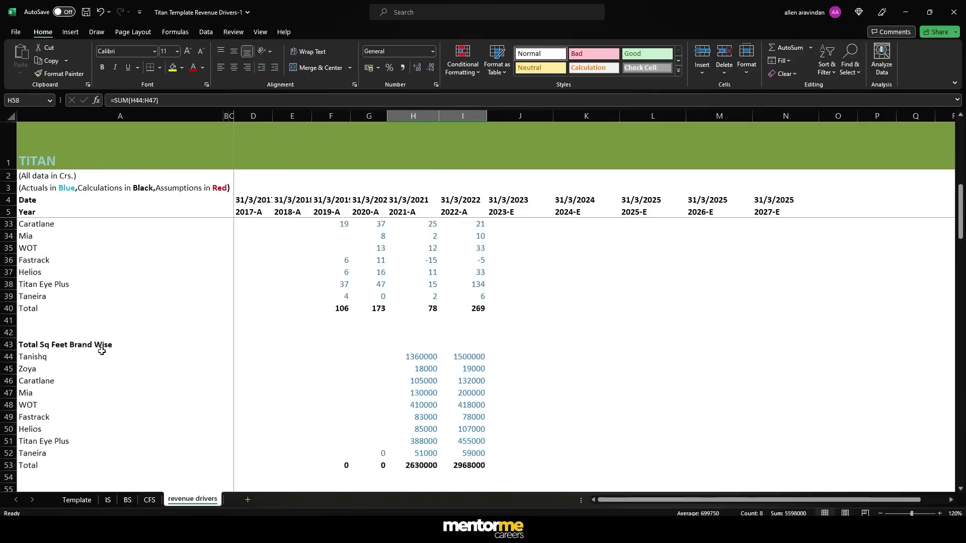
{"action": "scroll", "coordinate": [101, 355], "scroll_direction": "down", "scroll_amount": 4}
{"action": "scroll", "coordinate": [101, 355], "scroll_direction": "down", "scroll_amount": 5}
Add a revenue per sq feet heading in A63 with the four segment labels beneath it.
{"action": "left_click", "coordinate": [64, 409]}
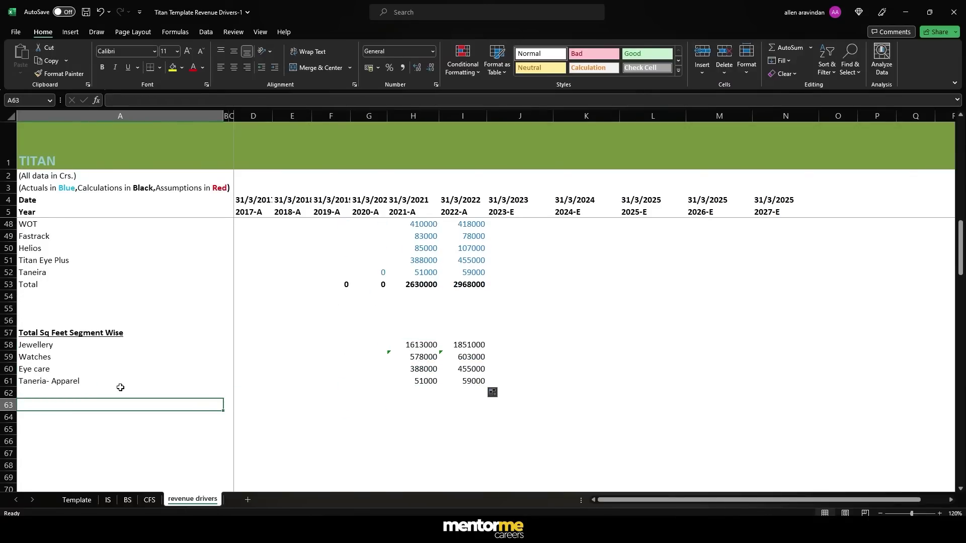
{"action": "type", "text": "Revenuer Per Sq feet Sement"}
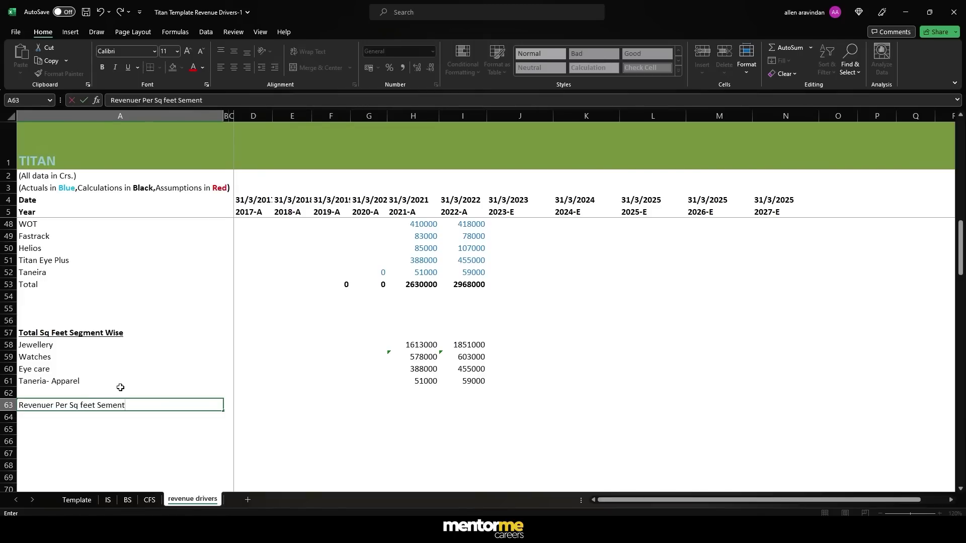
{"action": "key", "text": "Return"}
{"action": "left_click_drag", "start_coordinate": [69, 357], "coordinate": [58, 381]}
{"action": "key", "text": "ctrl+c"}
{"action": "left_click", "coordinate": [58, 417]}
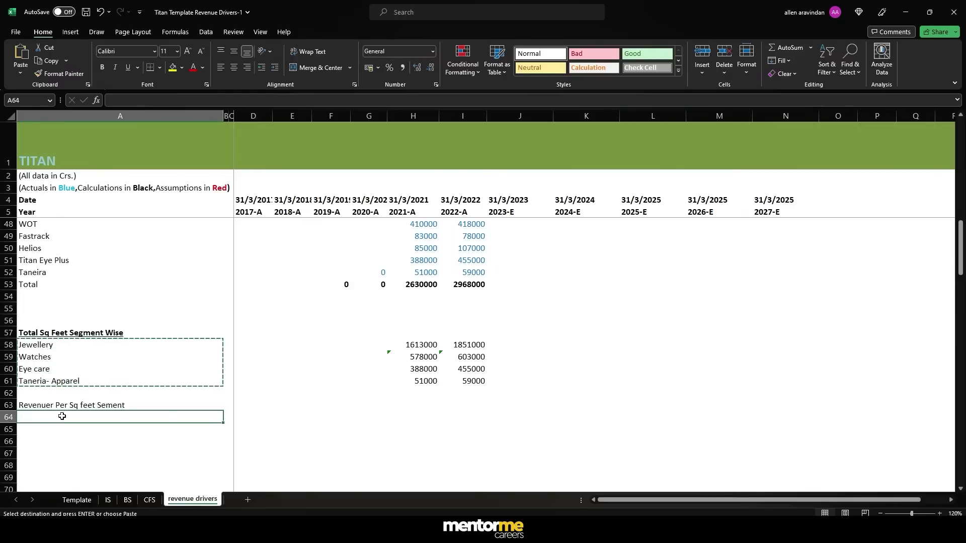
{"action": "key", "text": "ctrl+v"}
In H64, compute 2021 Jewellery revenue as its locked mix share times revenue from operations.
{"action": "left_click", "coordinate": [417, 404]}
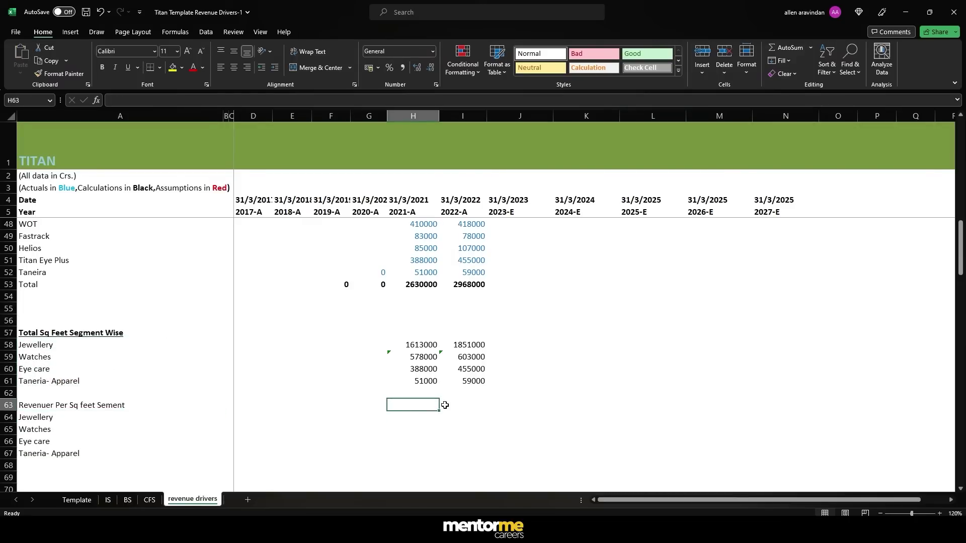
{"action": "key", "text": "Down"}
{"action": "type", "text": "="}
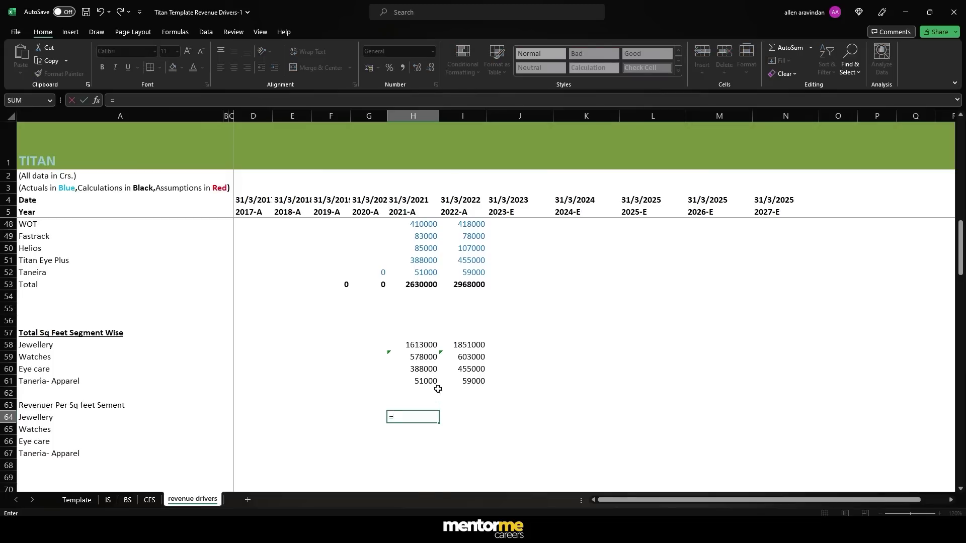
{"action": "scroll", "coordinate": [438, 389], "scroll_direction": "up", "scroll_amount": 14}
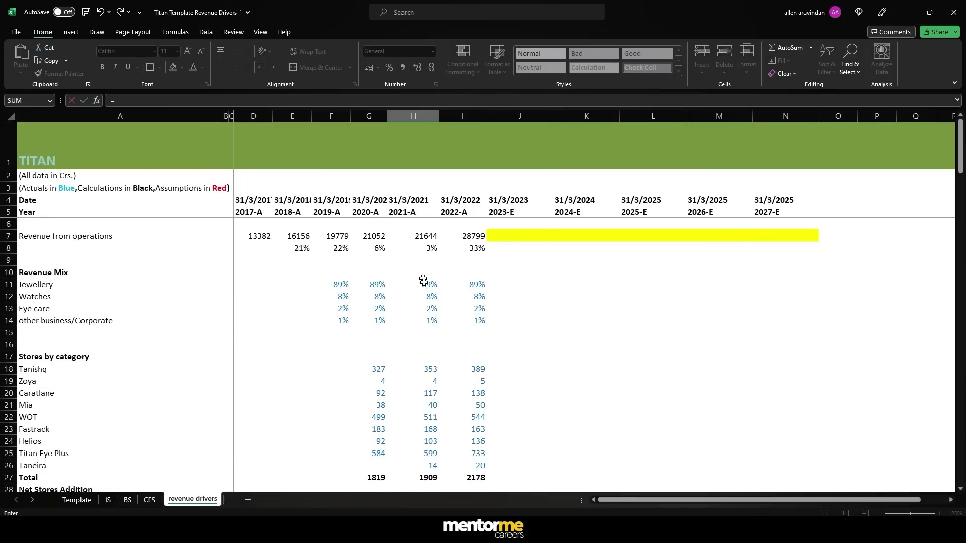
{"action": "left_click", "coordinate": [425, 286]}
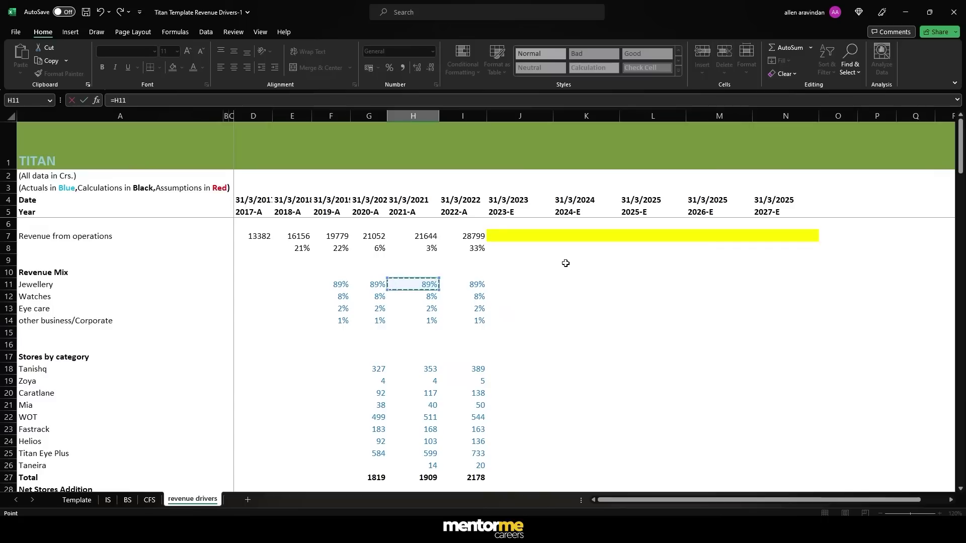
{"action": "type", "text": "*"}
{"action": "key", "text": "F4"}
{"action": "key", "text": "F4"}
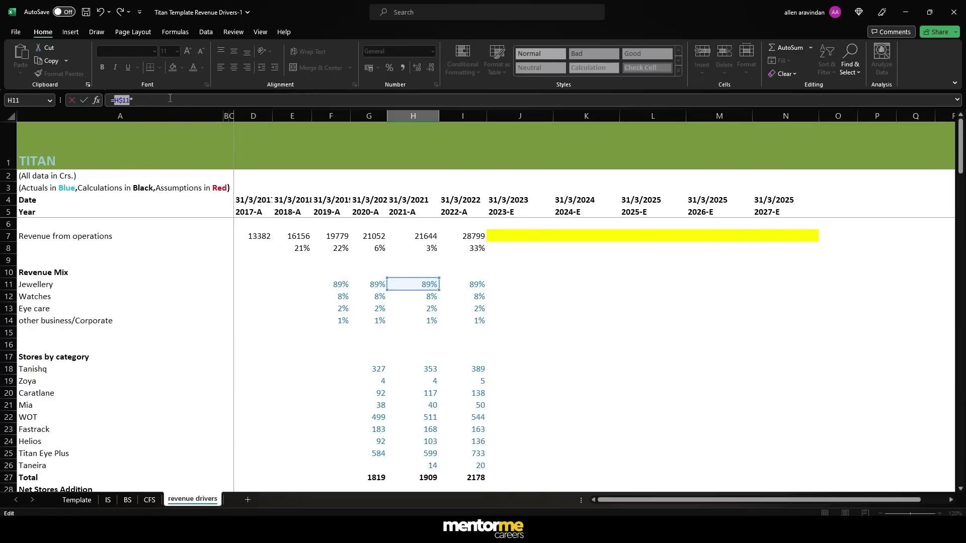
{"action": "key", "text": "F4"}
{"action": "key", "text": "F4"}
{"action": "key", "text": "F4"}
{"action": "key", "text": "F4"}
{"action": "key", "text": "F4"}
{"action": "key", "text": "F4"}
{"action": "left_click", "coordinate": [171, 98]}
{"action": "left_click", "coordinate": [424, 239]}
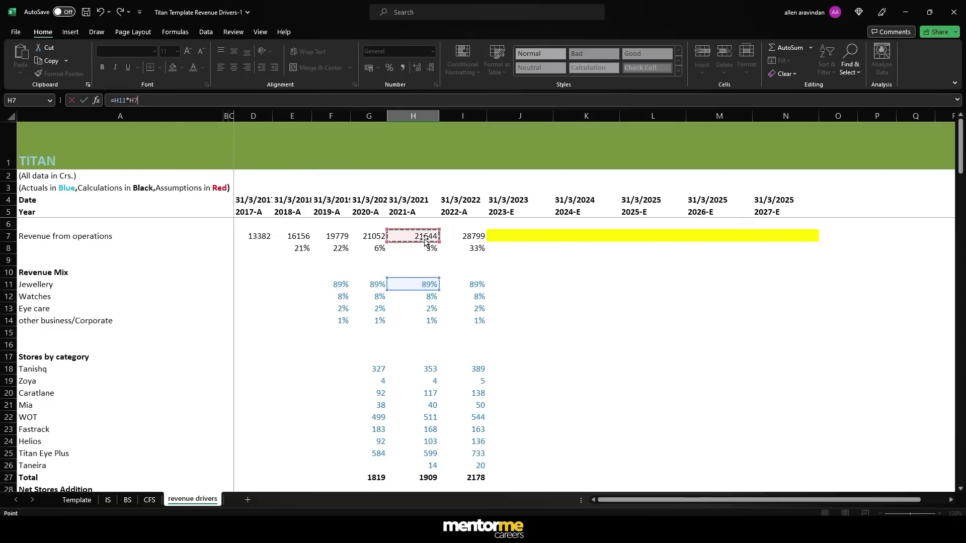
{"action": "key", "text": "F4"}
{"action": "key", "text": "ctrl+Return"}
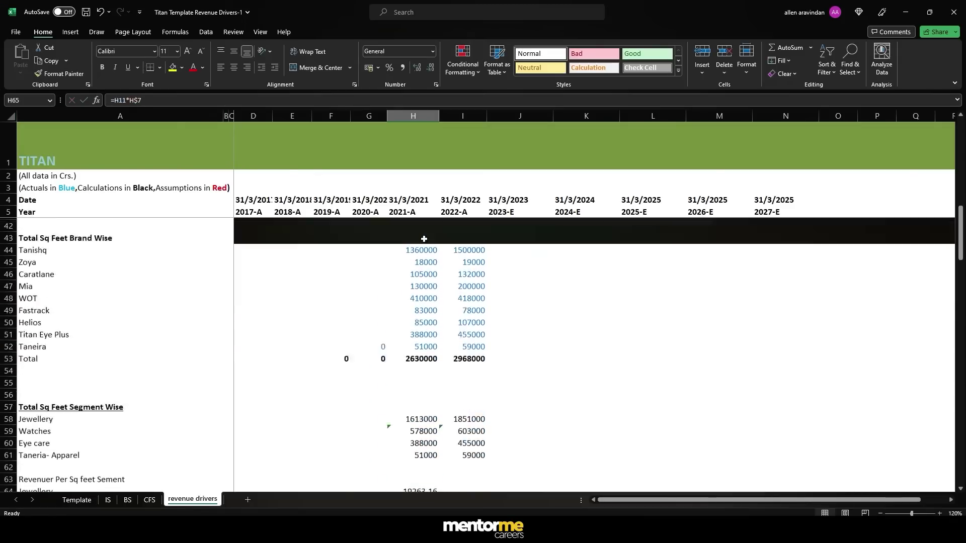
Divide by the H58 Jewellery square footage and copy the formula down to Taneria- Apparel.
{"action": "key", "text": "ctrl+c"}
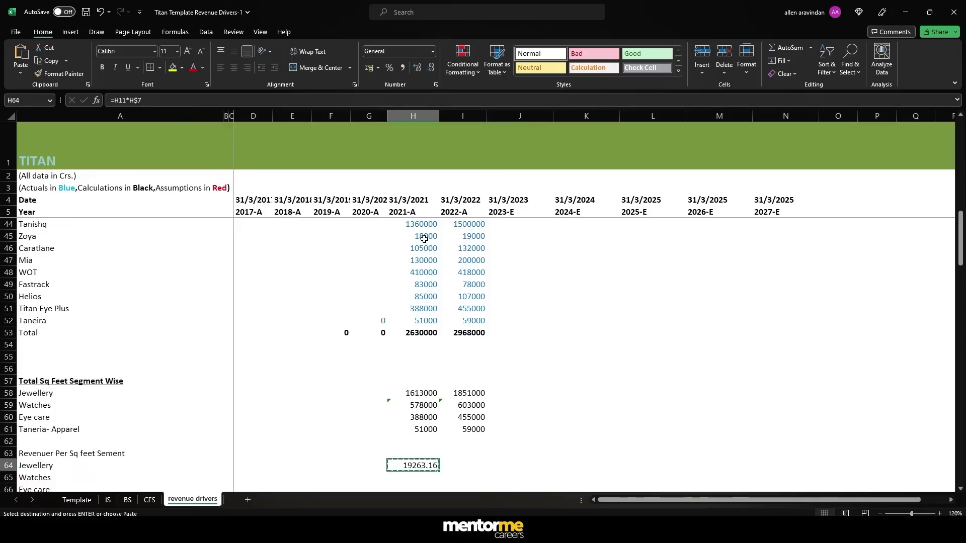
{"action": "key", "text": "F2"}
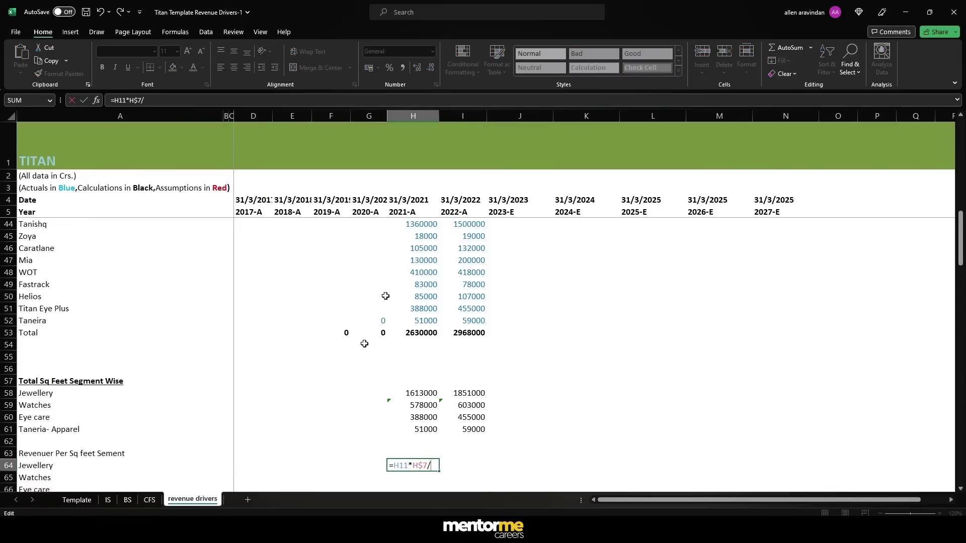
{"action": "type", "text": "/"}
{"action": "left_click", "coordinate": [420, 393]}
{"action": "key", "text": "ctrl+Return"}
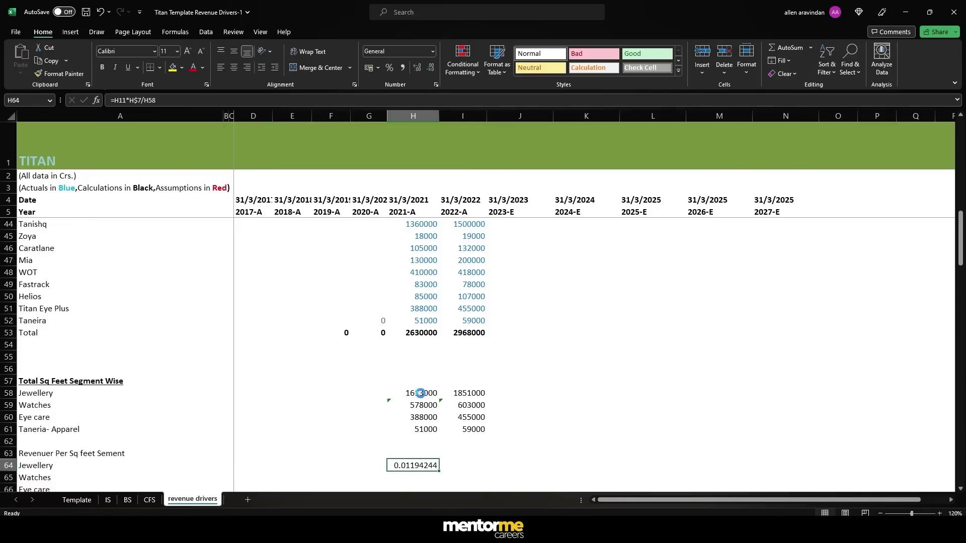
{"action": "key", "text": "ctrl+c"}
{"action": "key", "text": "shift+Down"}
{"action": "key", "text": "shift+Down"}
{"action": "key", "text": "shift+Down"}
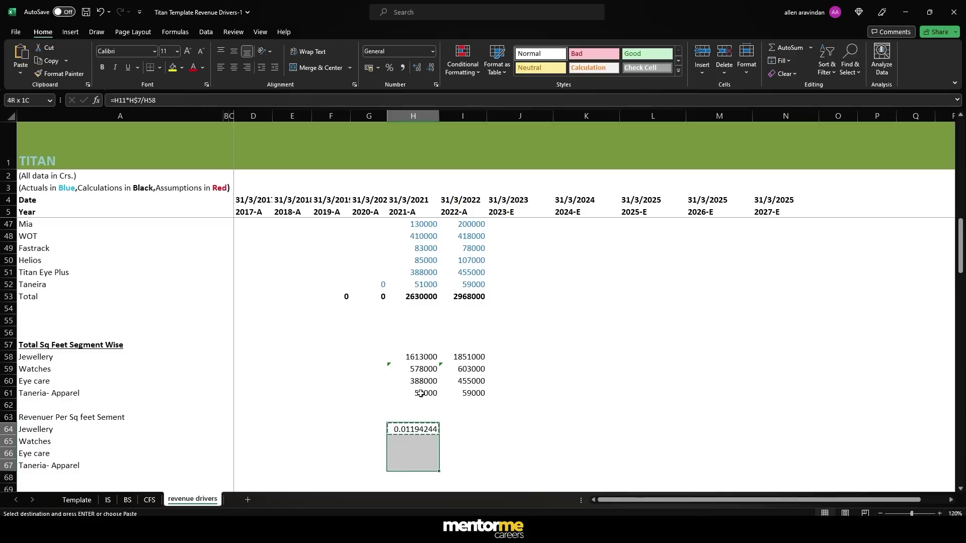
{"action": "key", "text": "ctrl+v"}
Convert the Jewellery formula from crores to rupees with *(10^7) and refill it to row 67.
{"action": "key", "text": "F2"}
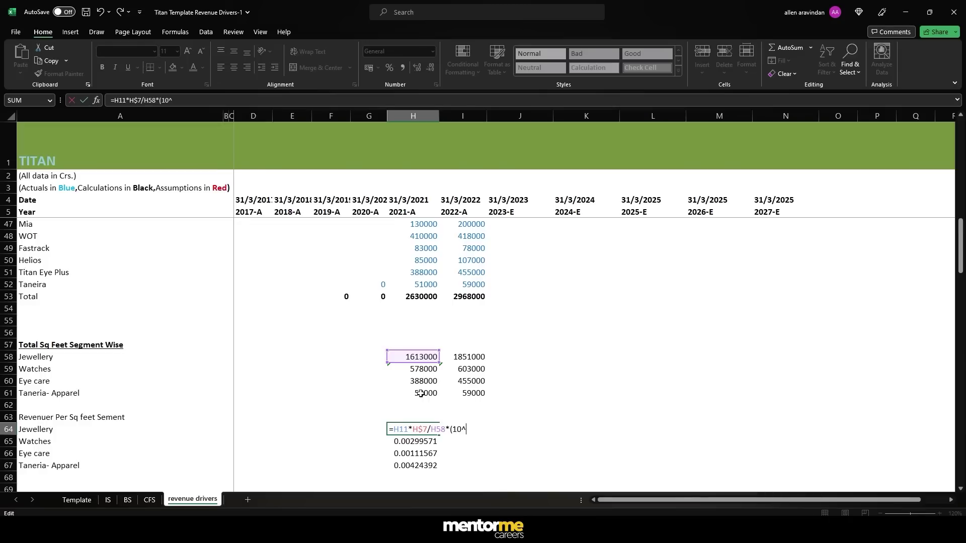
{"action": "type", "text": "*(10^7)"}
{"action": "key", "text": "ctrl+Return"}
{"action": "key", "text": "ctrl+c"}
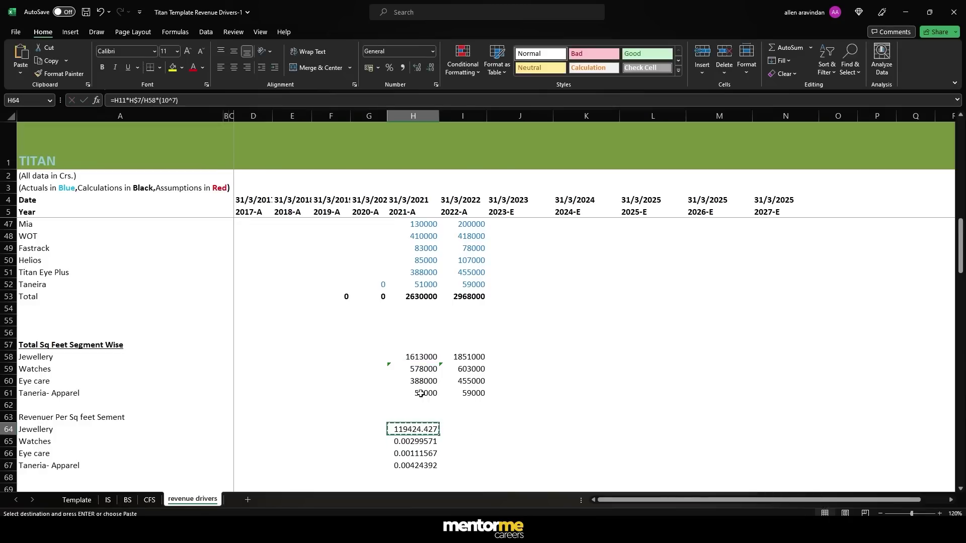
{"action": "key", "text": "shift+Down"}
{"action": "key", "text": "shift+Down"}
{"action": "key", "text": "shift+Down"}
{"action": "key", "text": "ctrl+v"}
Copy the four formulas into I64:I67 for 2022-A and check both Jewellery formulas.
{"action": "key", "text": "ctrl+c"}
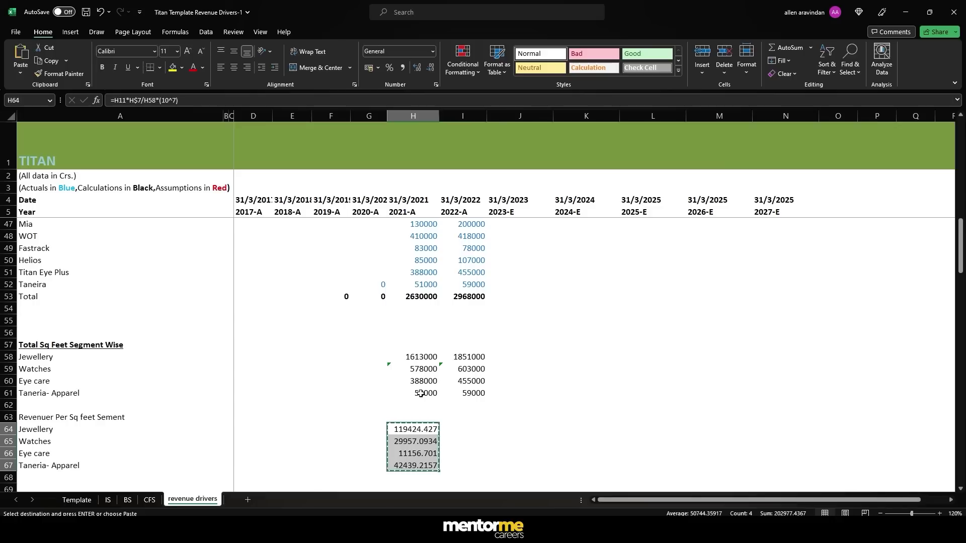
{"action": "key", "text": "Right"}
{"action": "key", "text": "ctrl+v"}
{"action": "key", "text": "Return"}
{"action": "key", "text": "F2"}
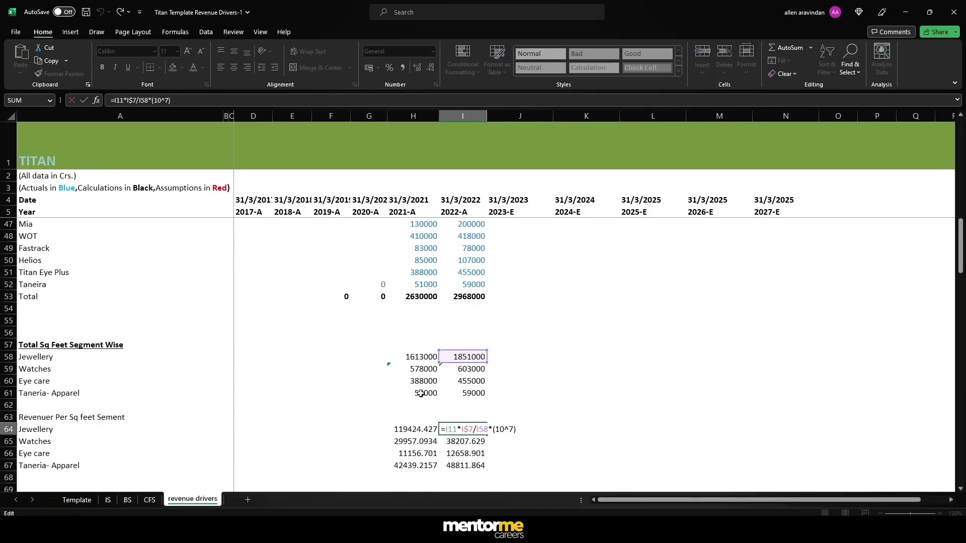
{"action": "key", "text": "Escape"}
{"action": "key", "text": "Left"}
{"action": "key", "text": "F2"}
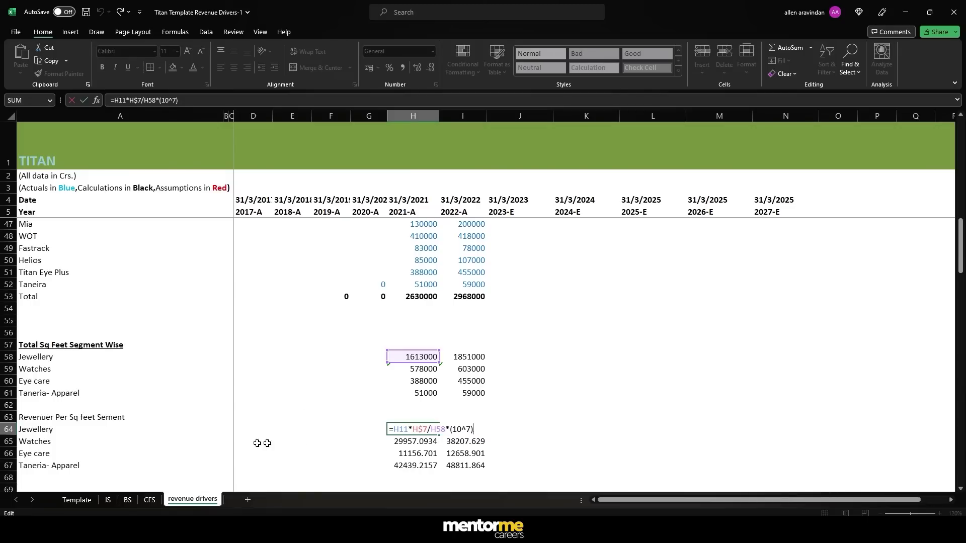
{"action": "key", "text": "Return"}
{"action": "key", "text": "Return"}
Bold and underline the A63 heading and correct its last word from 'Sement' to 'Segment'.
{"action": "left_click", "coordinate": [67, 418]}
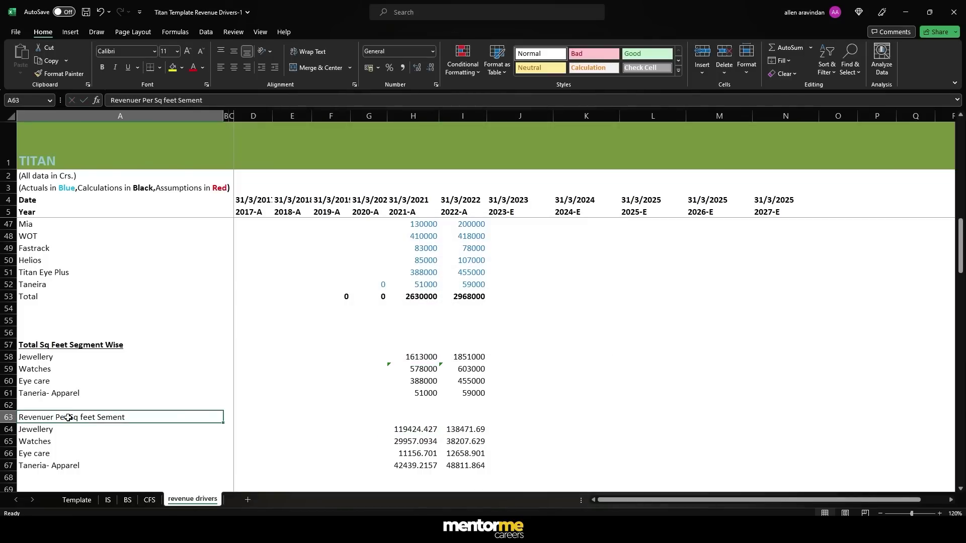
{"action": "key", "text": "ctrl+b"}
{"action": "key", "text": "ctrl+u"}
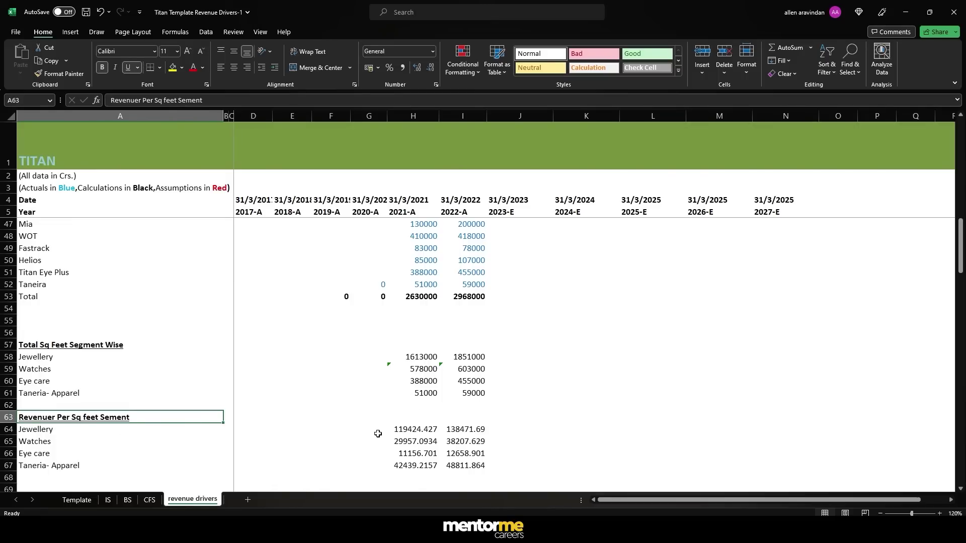
{"action": "double_click", "coordinate": [173, 418]}
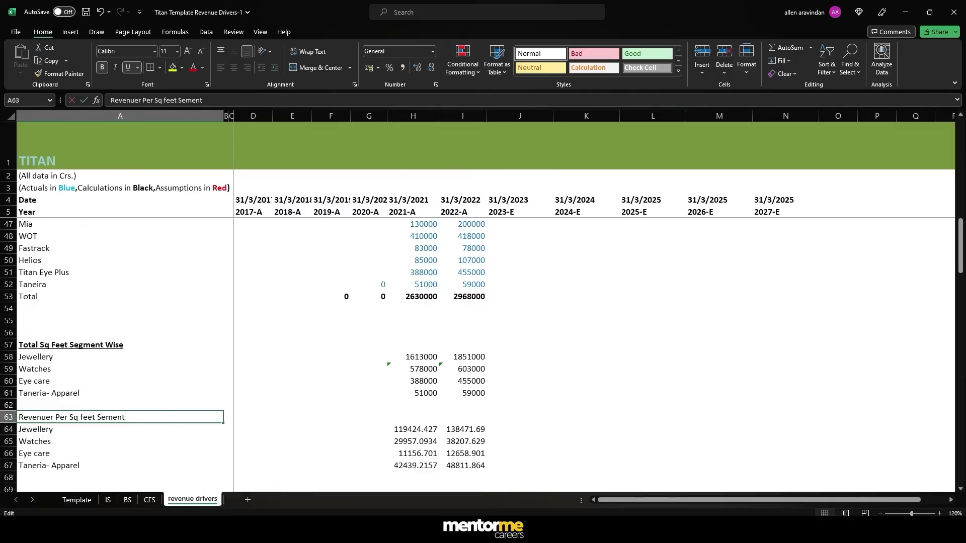
{"action": "key", "text": "BackSpace"}
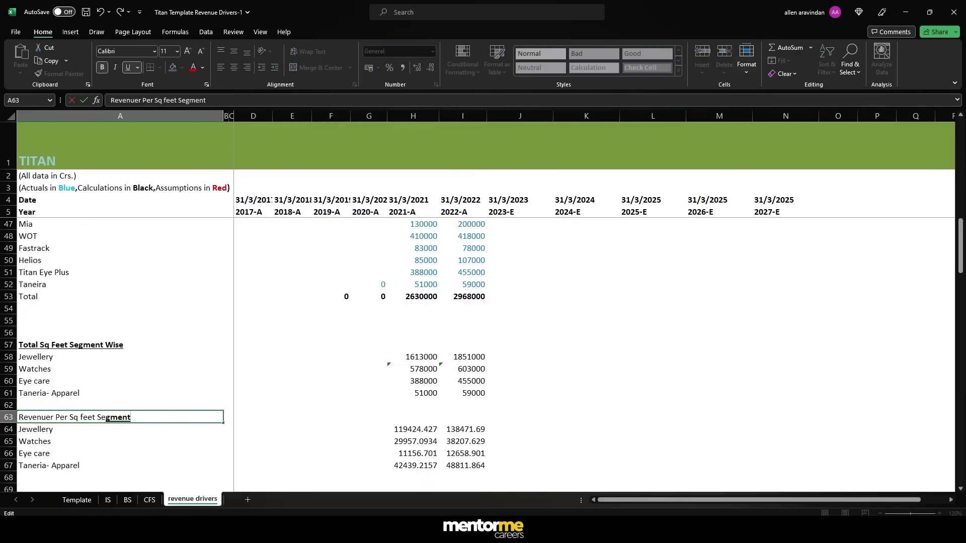
{"action": "key", "text": "Tab"}
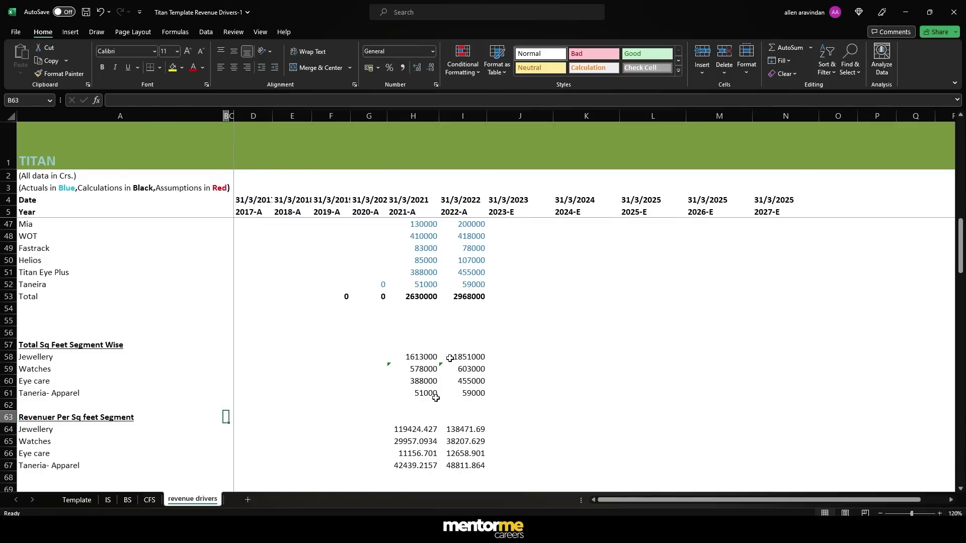
{"action": "scroll", "coordinate": [460, 364], "scroll_direction": "up", "scroll_amount": 3}
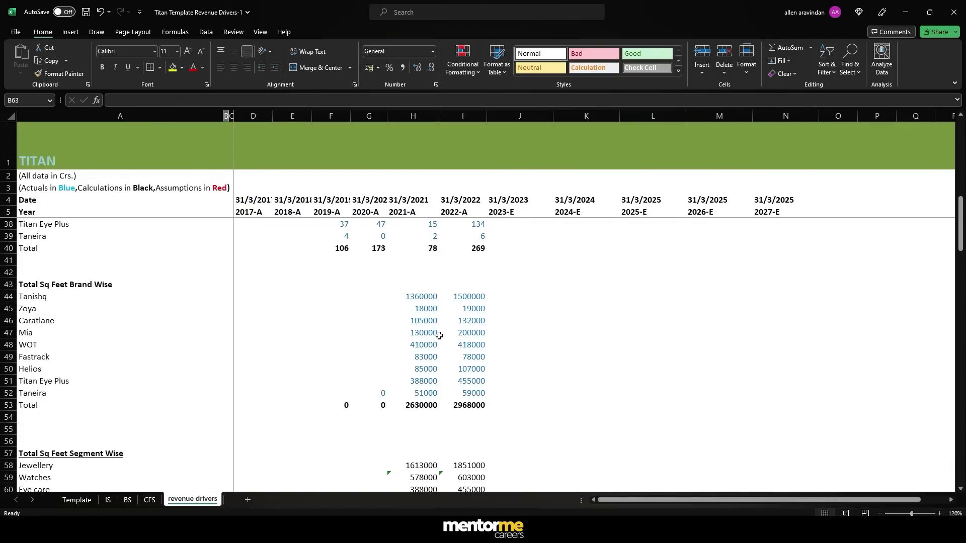
{"action": "scroll", "coordinate": [440, 335], "scroll_direction": "up", "scroll_amount": 10}
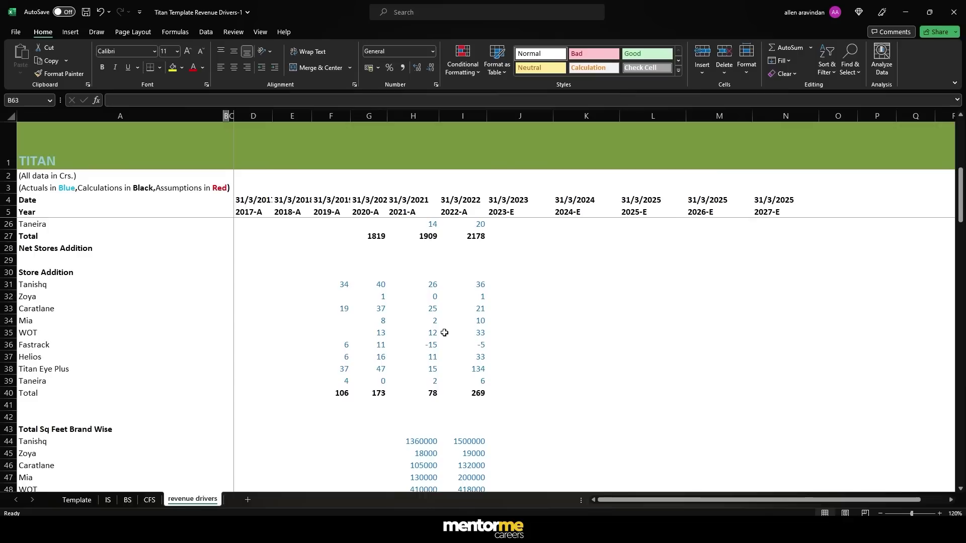
{"action": "scroll", "coordinate": [438, 346], "scroll_direction": "down", "scroll_amount": 5}
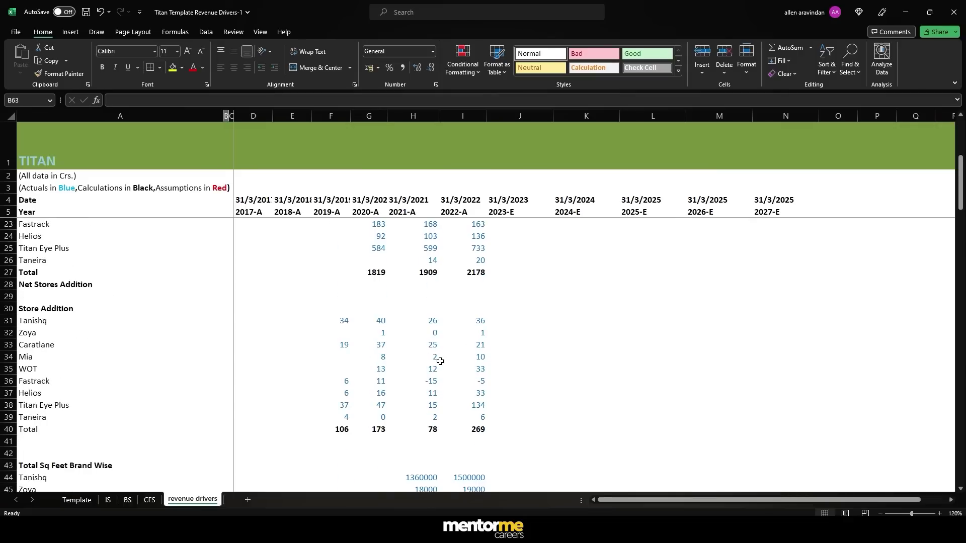
{"action": "scroll", "coordinate": [403, 406], "scroll_direction": "up", "scroll_amount": 2}
{"action": "scroll", "coordinate": [478, 333], "scroll_direction": "up", "scroll_amount": 3}
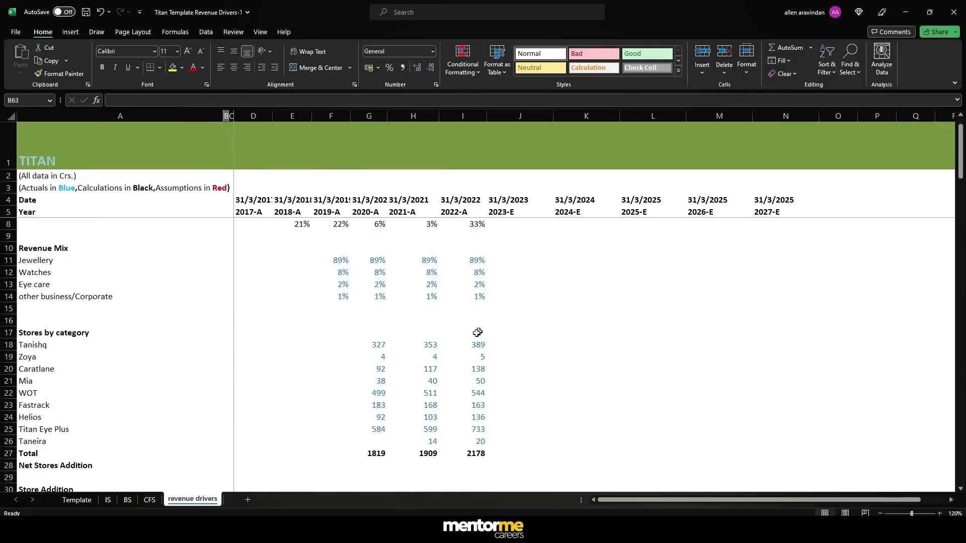
{"action": "mouse_move", "coordinate": [482, 347]}
{"action": "left_mouse_down"}
{"action": "mouse_move", "coordinate": [478, 440]}
{"action": "mouse_move", "coordinate": [780, 430]}
{"action": "mouse_move", "coordinate": [778, 444]}
{"action": "left_mouse_up"}
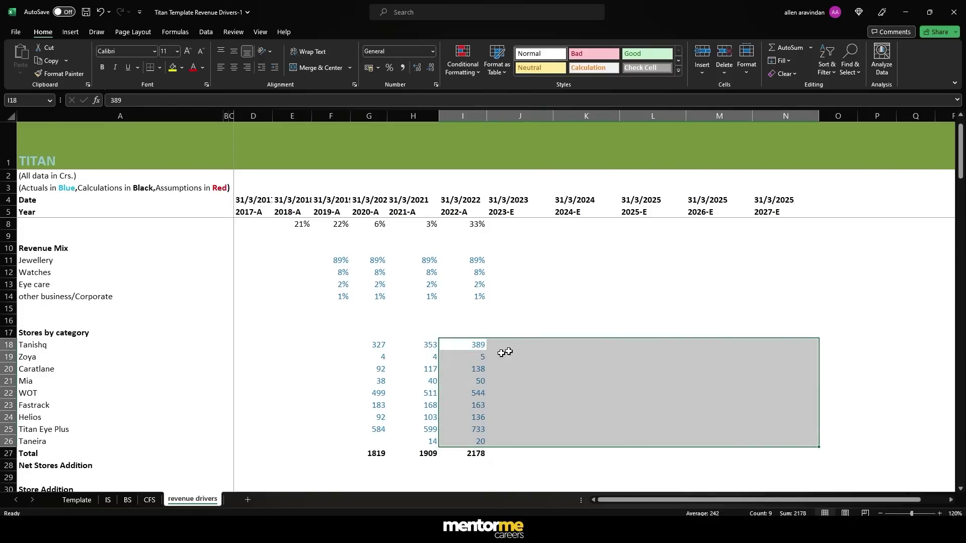
{"action": "scroll", "coordinate": [469, 339], "scroll_direction": "down", "scroll_amount": 7}
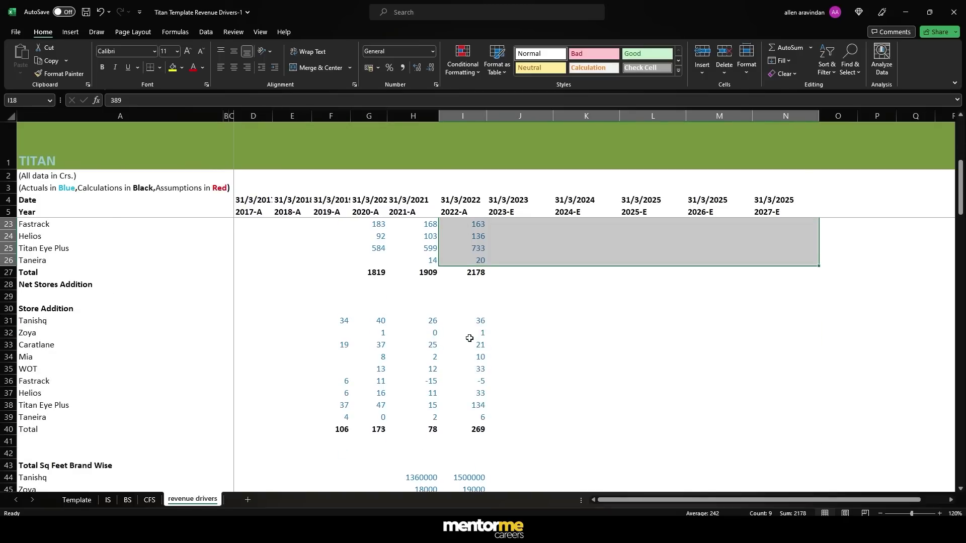
{"action": "scroll", "coordinate": [469, 338], "scroll_direction": "down", "scroll_amount": 2}
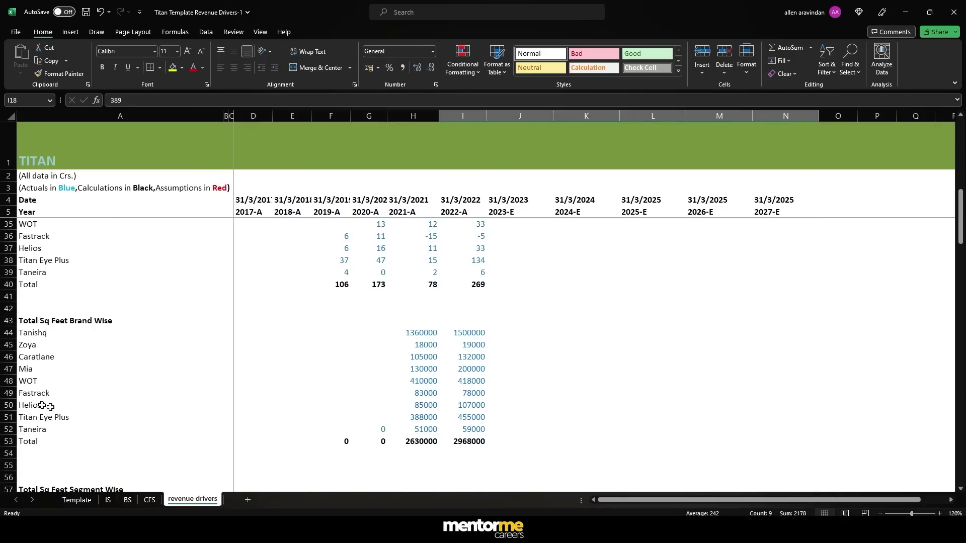
{"action": "scroll", "coordinate": [41, 409], "scroll_direction": "down", "scroll_amount": 2}
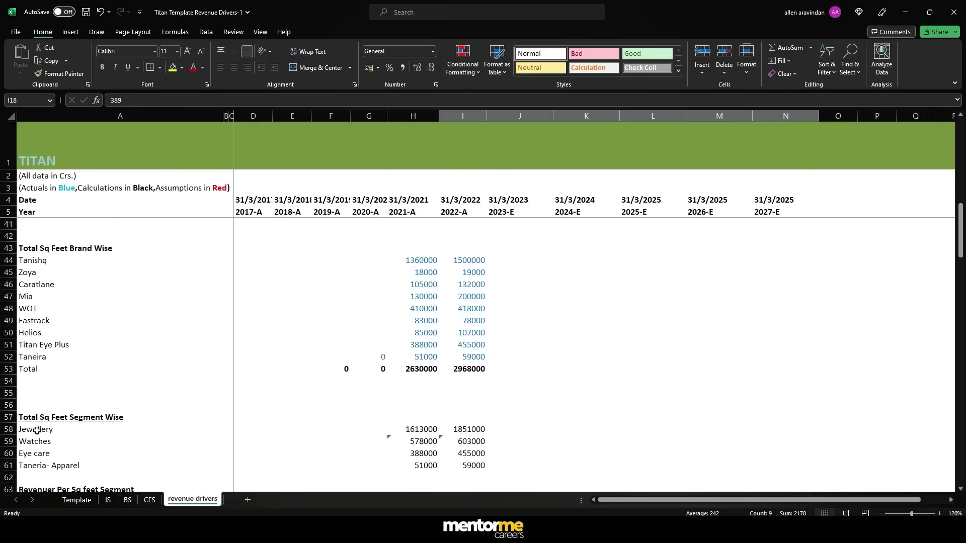
{"action": "scroll", "coordinate": [60, 363], "scroll_direction": "down", "scroll_amount": 6}
{"action": "left_click", "coordinate": [60, 358]}
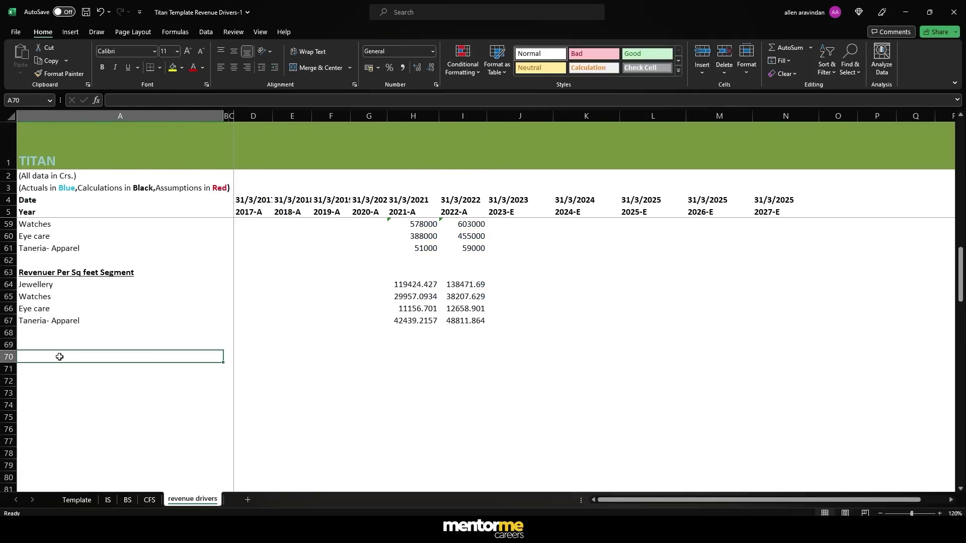
Add the bold, underlined heading 'Average Size per Sq fet' in A70.
{"action": "type", "text": "Avera"}
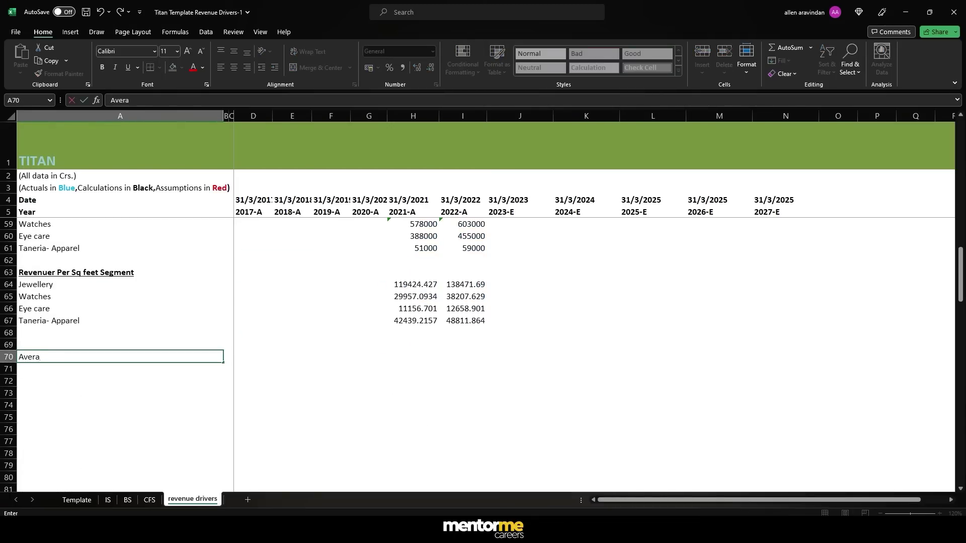
{"action": "type", "text": "ge Size per Sq fet"}
{"action": "left_click", "coordinate": [59, 357]}
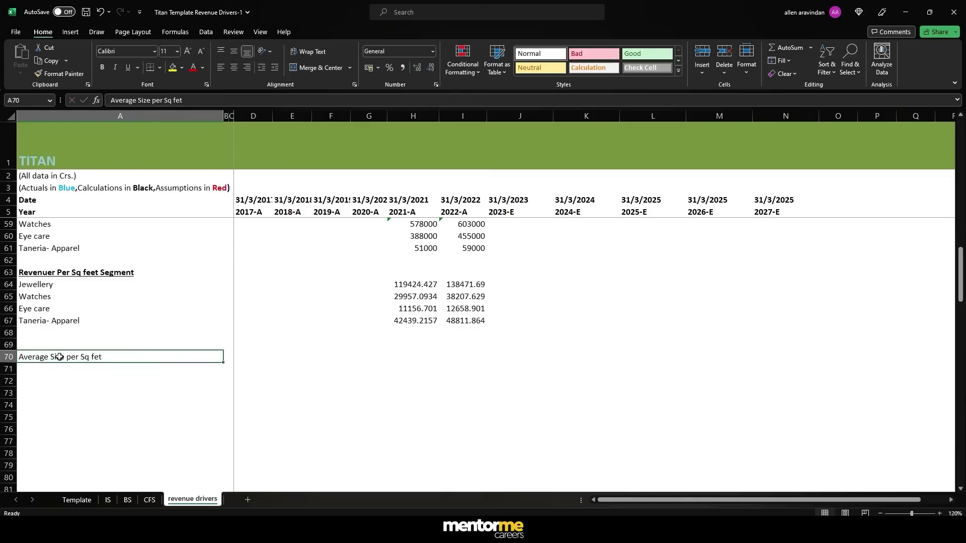
{"action": "key", "text": "ctrl+b"}
{"action": "key", "text": "ctrl+u"}
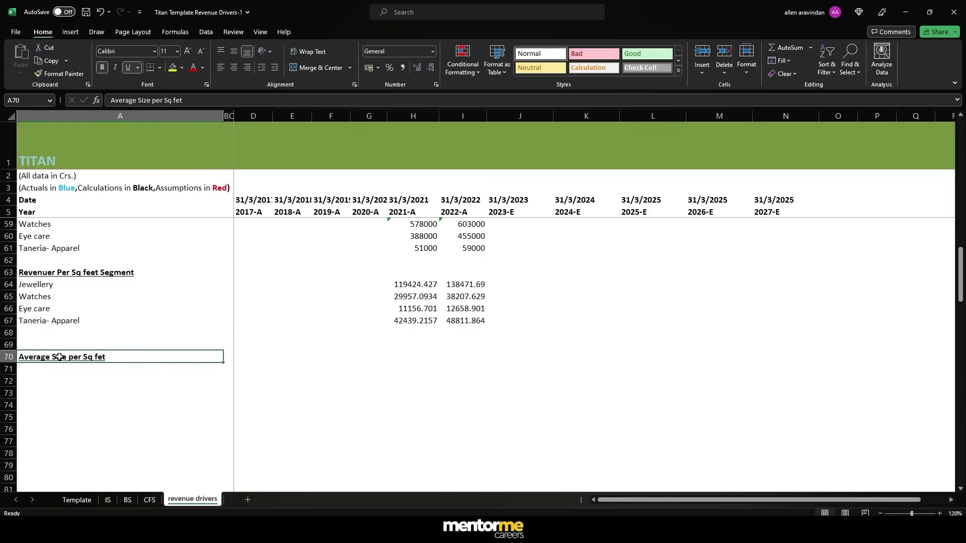
{"action": "key", "text": "Return"}
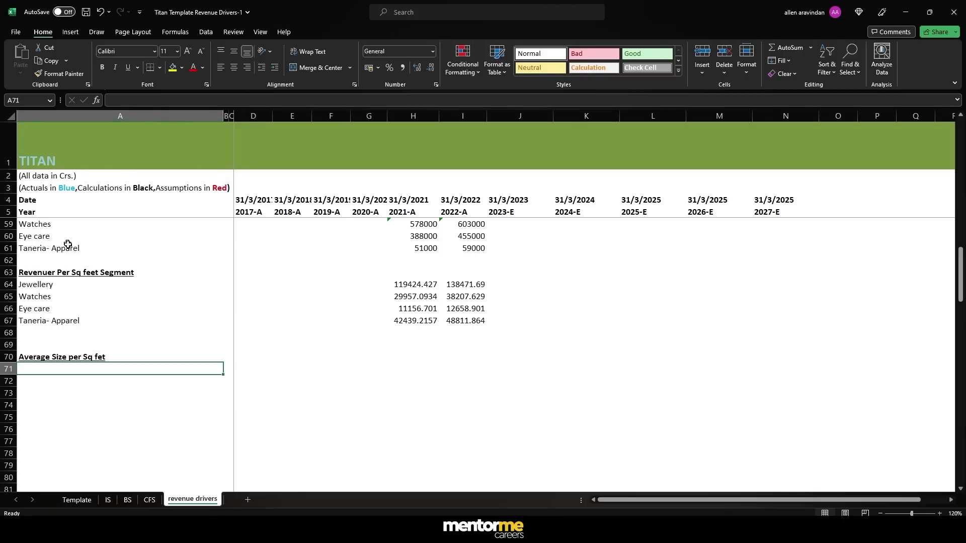
Copy the nine brand names, Tanishq through Taneira, from A18:A26 into A71 below the heading.
{"action": "scroll", "coordinate": [68, 245], "scroll_direction": "up", "scroll_amount": 10}
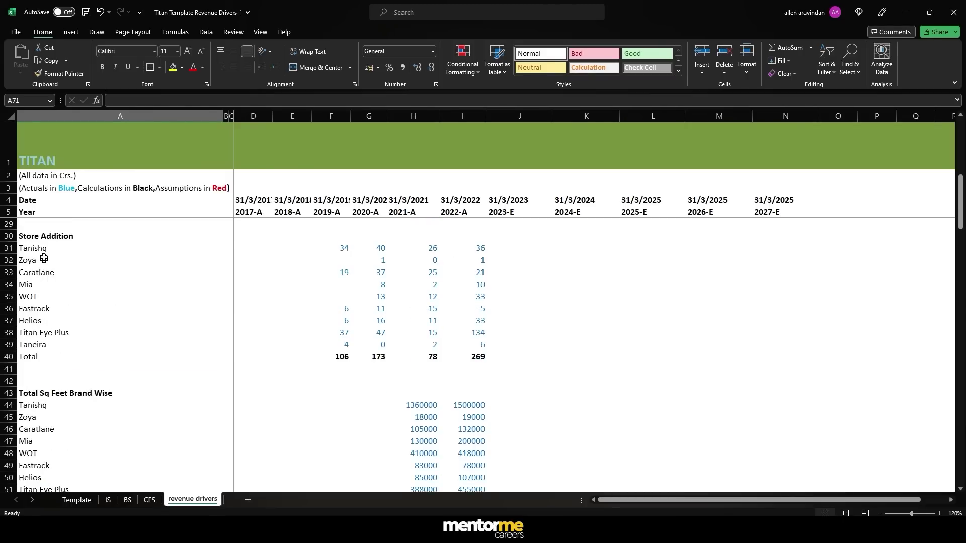
{"action": "left_click_drag", "start_coordinate": [44, 248], "coordinate": [44, 334]}
{"action": "scroll", "coordinate": [44, 272], "scroll_direction": "up", "scroll_amount": 4}
{"action": "left_click", "coordinate": [45, 240]}
{"action": "key", "text": "ctrl+c"}
{"action": "scroll", "coordinate": [54, 338], "scroll_direction": "down", "scroll_amount": 12}
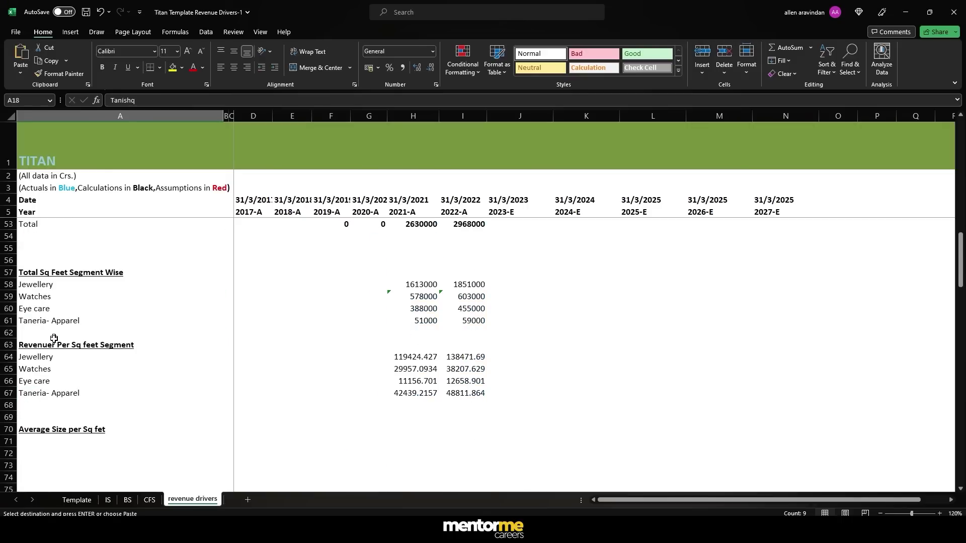
{"action": "scroll", "coordinate": [53, 339], "scroll_direction": "down", "scroll_amount": 2}
{"action": "left_click", "coordinate": [54, 370]}
{"action": "key", "text": "ctrl+v"}
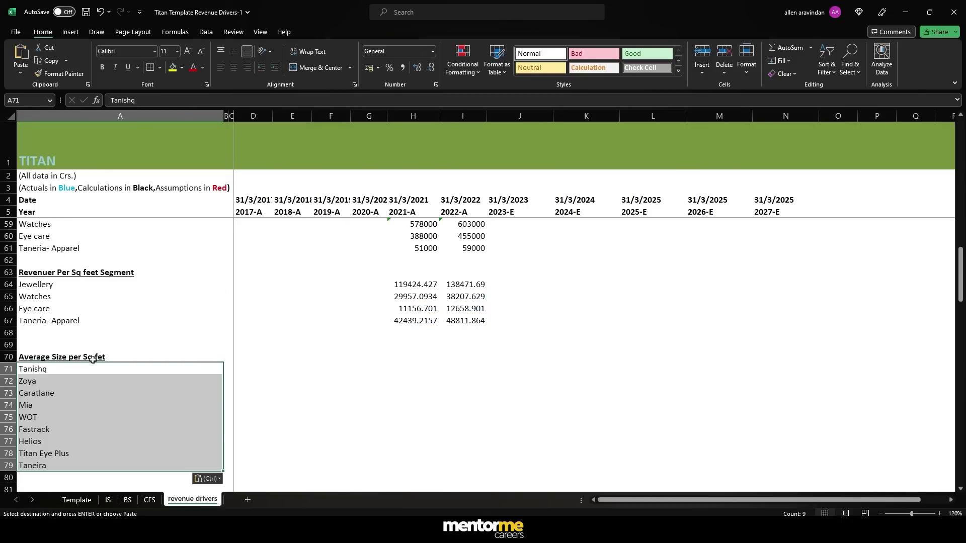
{"action": "scroll", "coordinate": [72, 343], "scroll_direction": "up", "scroll_amount": 4}
{"action": "left_click_drag", "start_coordinate": [83, 369], "coordinate": [429, 368]}
{"action": "scroll", "coordinate": [425, 370], "scroll_direction": "down", "scroll_amount": 4}
{"action": "left_click", "coordinate": [362, 386]}
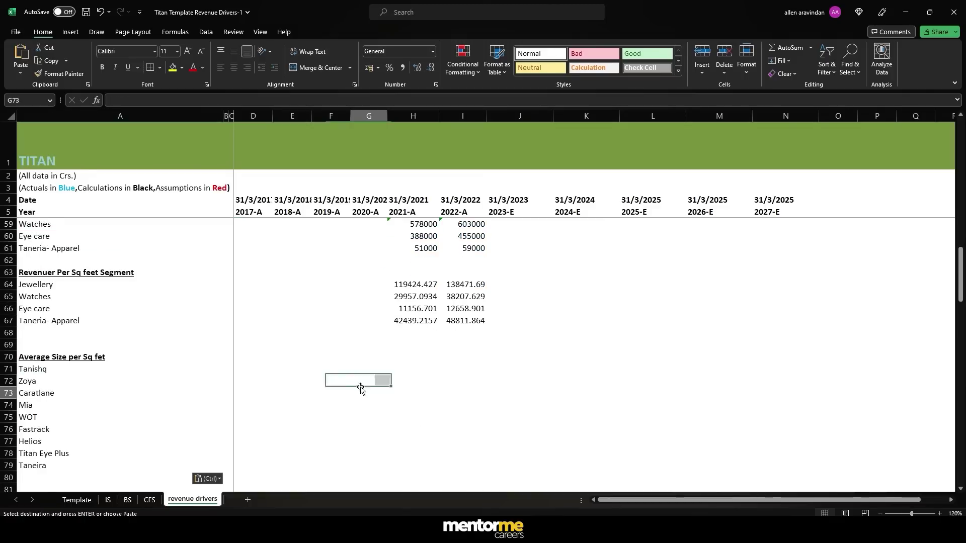
{"action": "left_click", "coordinate": [441, 358]}
Enter =H44/H18 in H71 for Tanishq's FY21 average store size.
{"action": "left_click", "coordinate": [415, 366]}
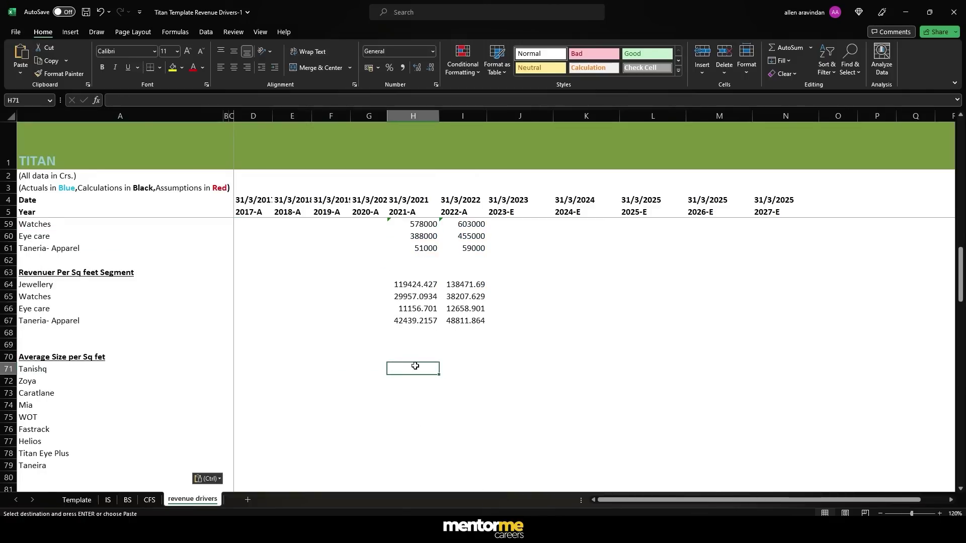
{"action": "type", "text": "="}
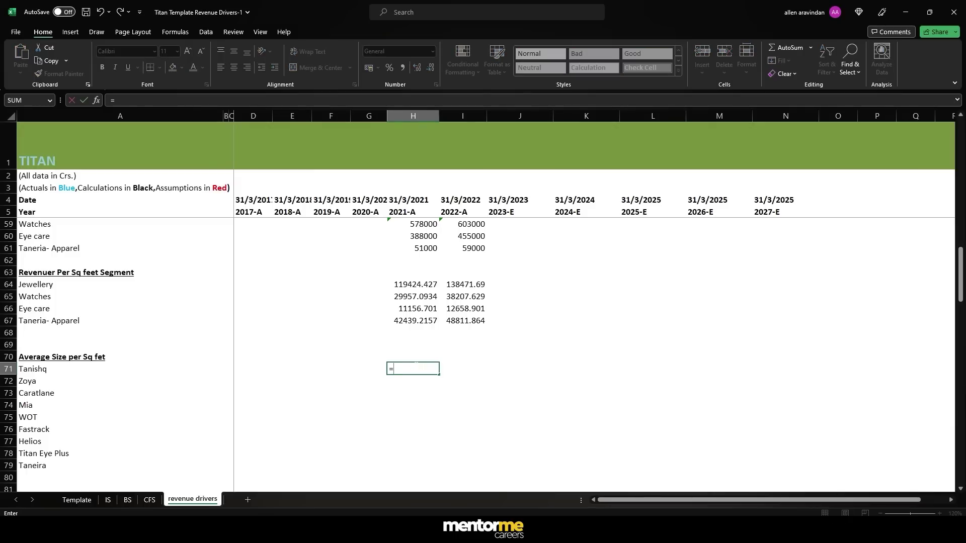
{"action": "scroll", "coordinate": [401, 386], "scroll_direction": "up", "scroll_amount": 6}
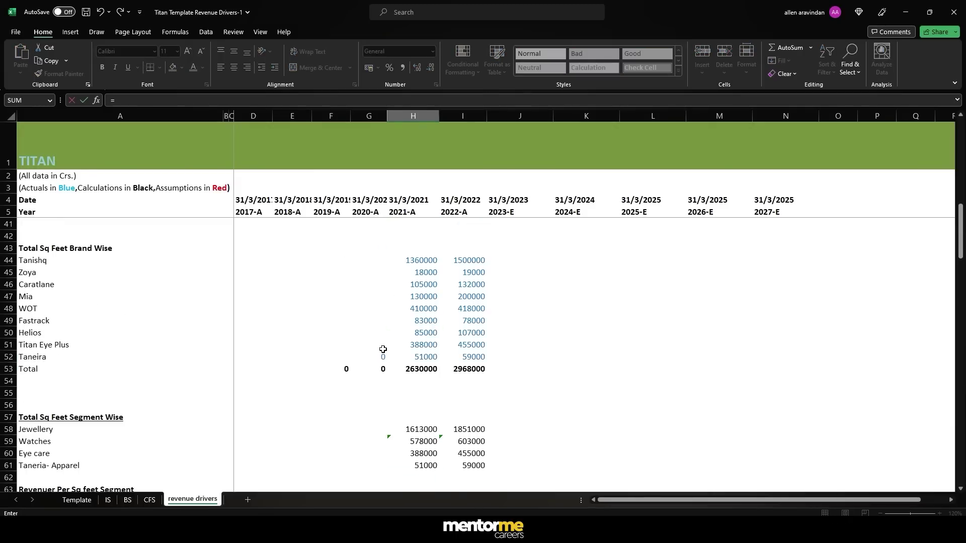
{"action": "left_click", "coordinate": [425, 261]}
{"action": "type", "text": "/"}
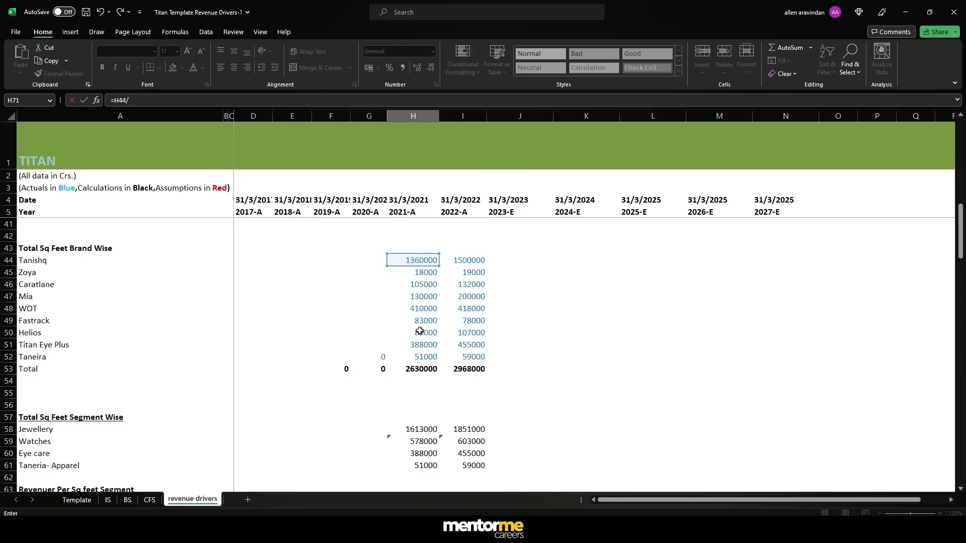
{"action": "scroll", "coordinate": [409, 302], "scroll_direction": "up", "scroll_amount": 9}
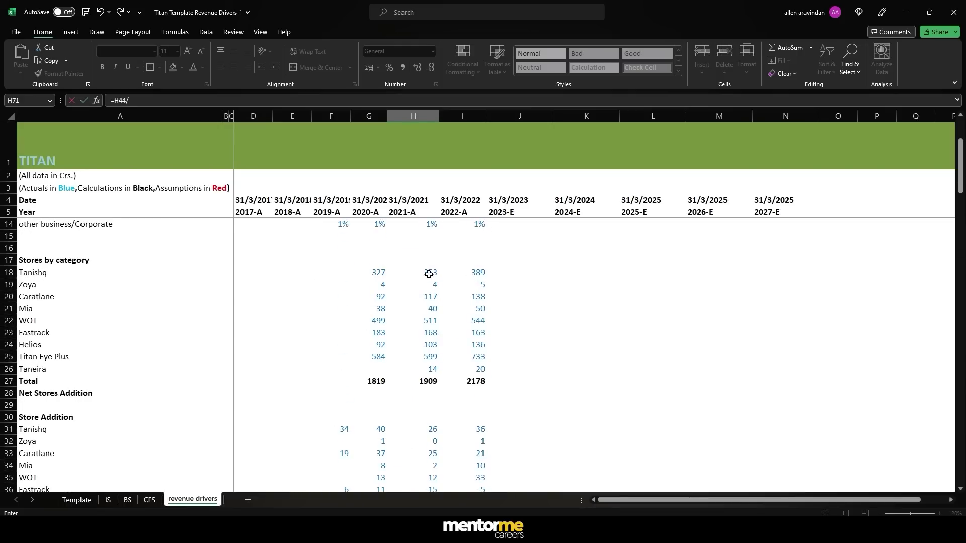
{"action": "left_click", "coordinate": [428, 274]}
{"action": "scroll", "coordinate": [429, 274], "scroll_direction": "down", "scroll_amount": 12}
{"action": "key", "text": "Return"}
Paste the average-size formula into the FY20 cell G71 and inspect it.
{"action": "key", "text": "Up"}
{"action": "key", "text": "ctrl+c"}
{"action": "key", "text": "shift+Left"}
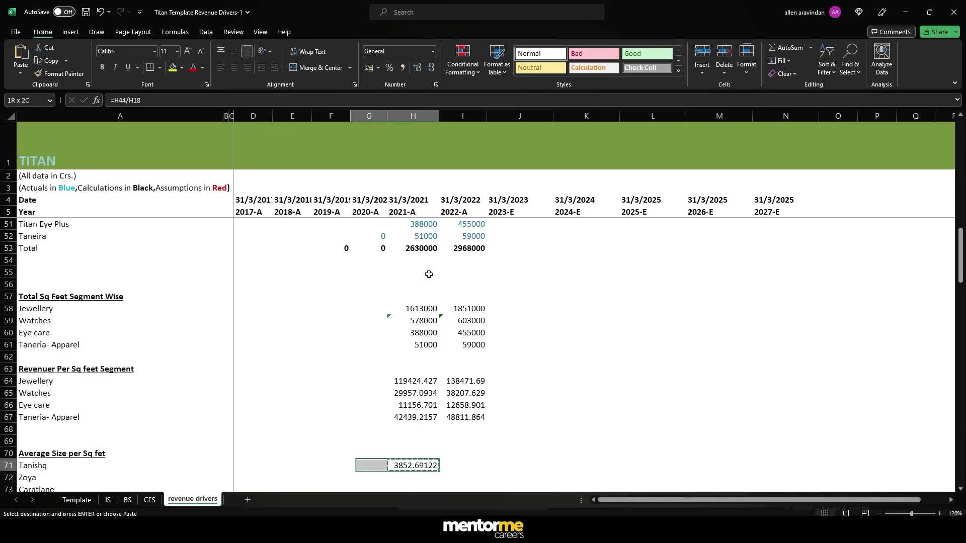
{"action": "key", "text": "ctrl+v"}
{"action": "key", "text": "Left"}
{"action": "key", "text": "F2"}
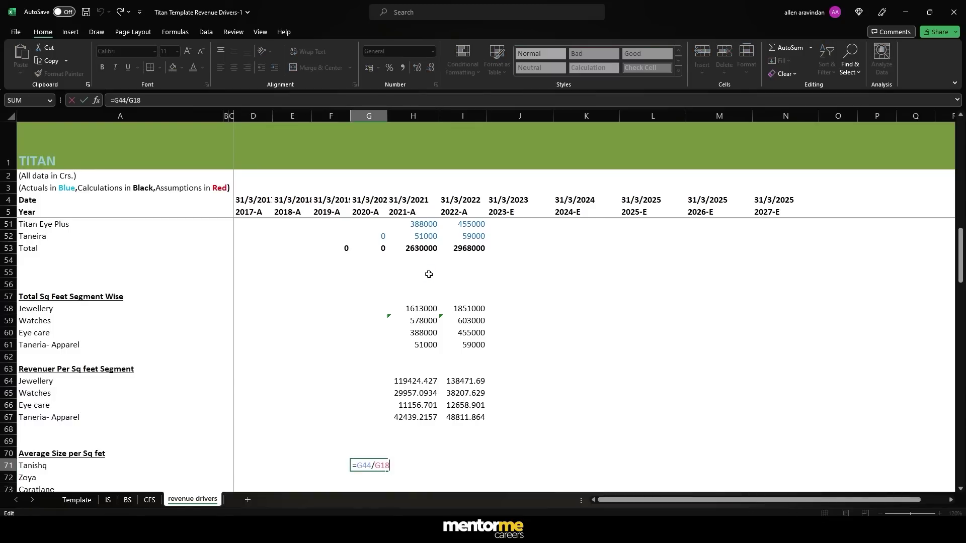
{"action": "scroll", "coordinate": [428, 275], "scroll_direction": "up", "scroll_amount": 12}
{"action": "scroll", "coordinate": [429, 276], "scroll_direction": "down", "scroll_amount": 16}
{"action": "key", "text": "Escape"}
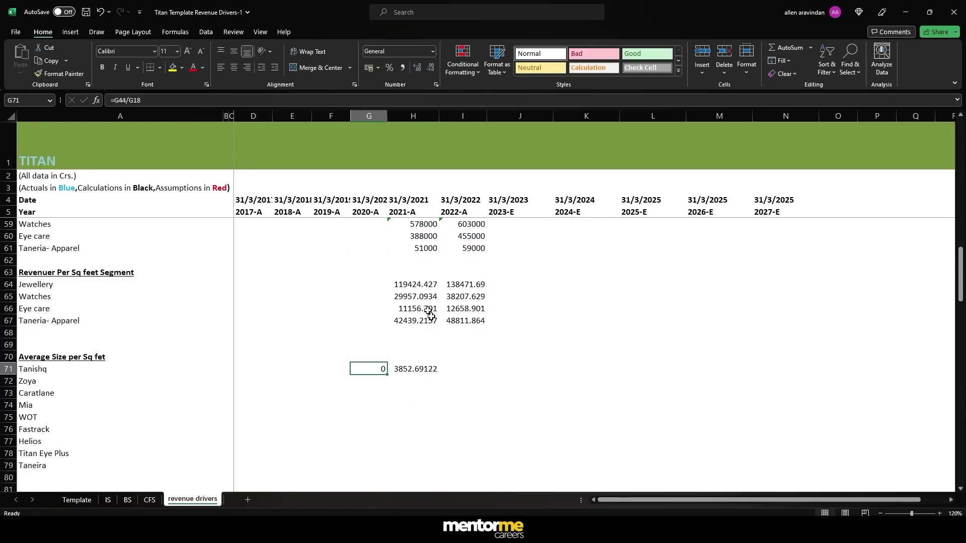
Fill the average-size formula across H71:I79 for all brands and clear the stray 0 in G71.
{"action": "left_click", "coordinate": [420, 366]}
{"action": "key", "text": "ctrl+c"}
{"action": "left_click_drag", "start_coordinate": [426, 366], "coordinate": [463, 369]}
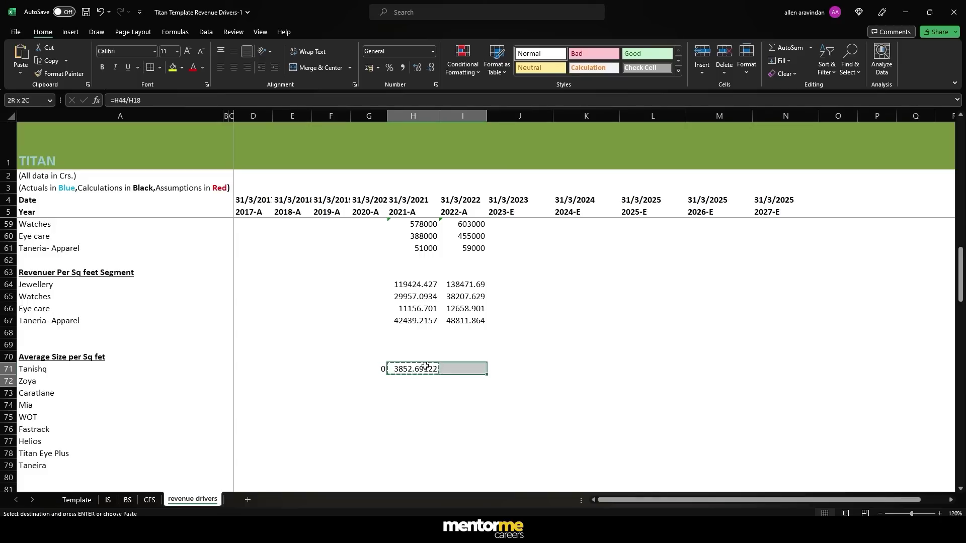
{"action": "key", "text": "shift+Down"}
{"action": "key", "text": "shift+Down"}
{"action": "key", "text": "shift+Down"}
{"action": "key", "text": "shift+Down"}
{"action": "key", "text": "shift+Down"}
{"action": "key", "text": "shift+Down"}
{"action": "key", "text": "shift+Down"}
{"action": "key", "text": "shift+Down"}
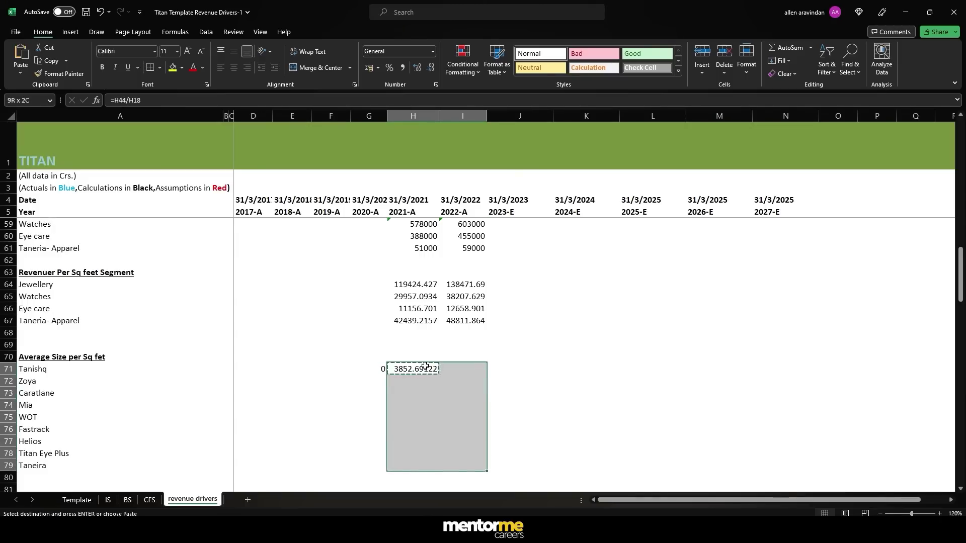
{"action": "key", "text": "Return"}
{"action": "key", "text": "Down"}
{"action": "key", "text": "Down"}
{"action": "key", "text": "Down"}
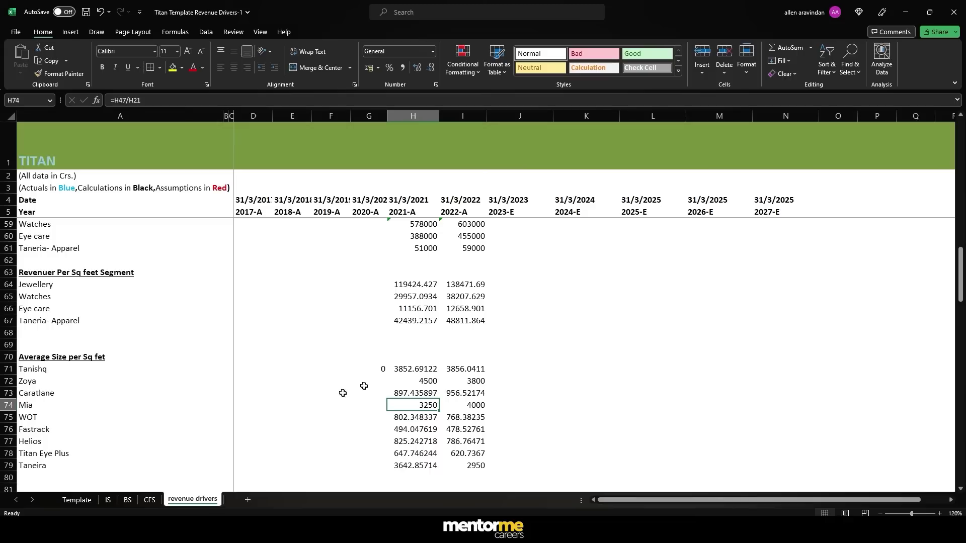
{"action": "left_click", "coordinate": [474, 380]}
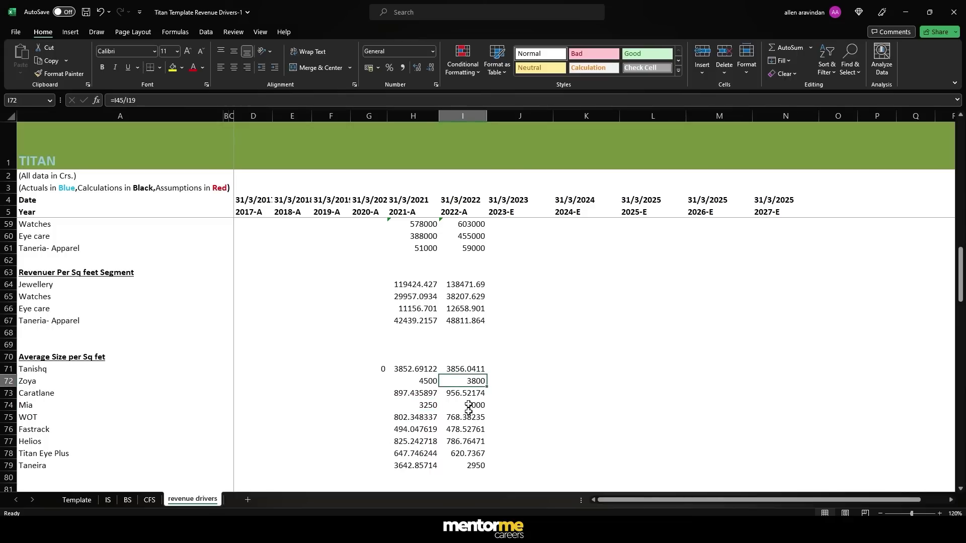
{"action": "left_click", "coordinate": [385, 371]}
{"action": "key", "text": "Delete"}
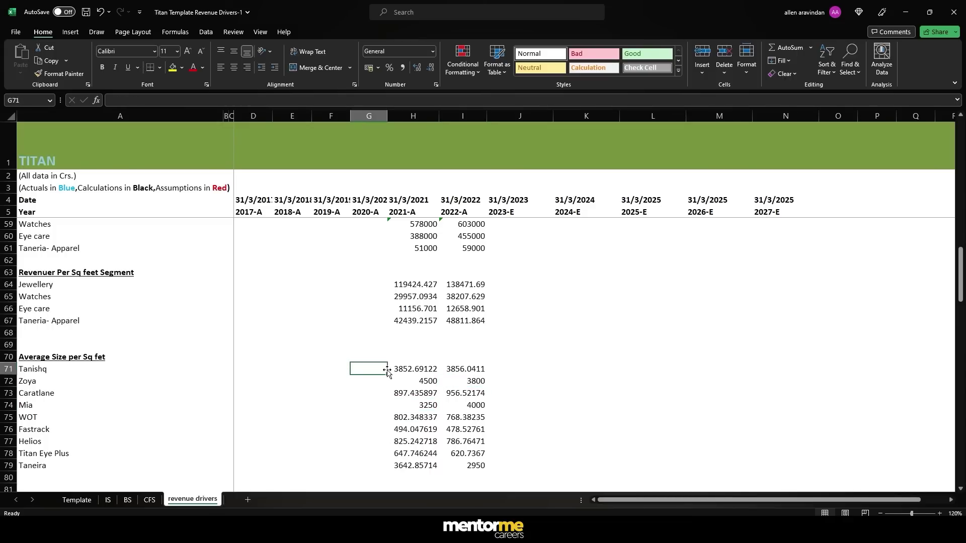
Format the average size results as whole numbers with no decimals.
{"action": "left_click_drag", "start_coordinate": [455, 369], "coordinate": [389, 467]}
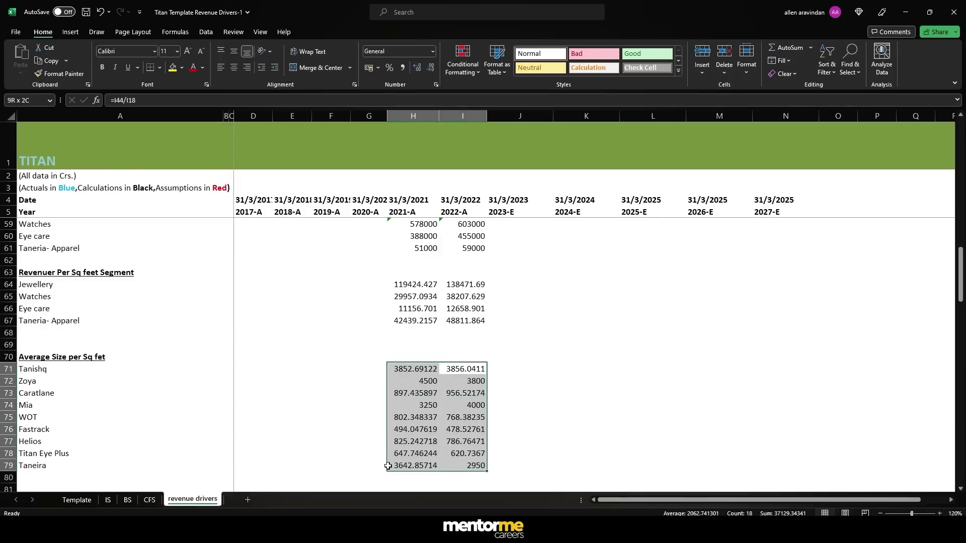
{"action": "left_click", "coordinate": [428, 69]}
{"action": "left_click", "coordinate": [428, 69]}
{"action": "left_click", "coordinate": [428, 70]}
{"action": "left_click", "coordinate": [428, 70]}
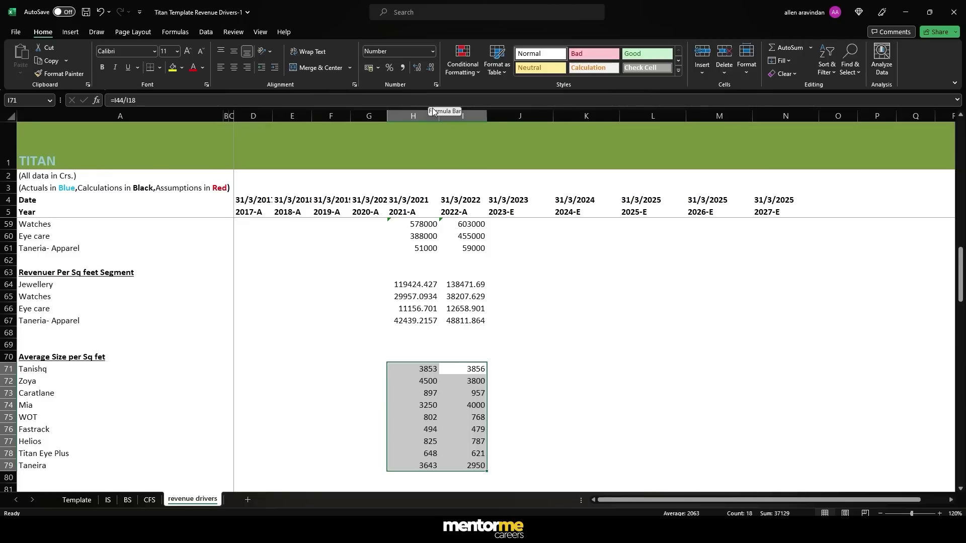
Move to the 2023-E column to begin the FY23 estimates.
{"action": "scroll", "coordinate": [395, 151], "scroll_direction": "up", "scroll_amount": 1}
{"action": "left_click", "coordinate": [508, 252]}
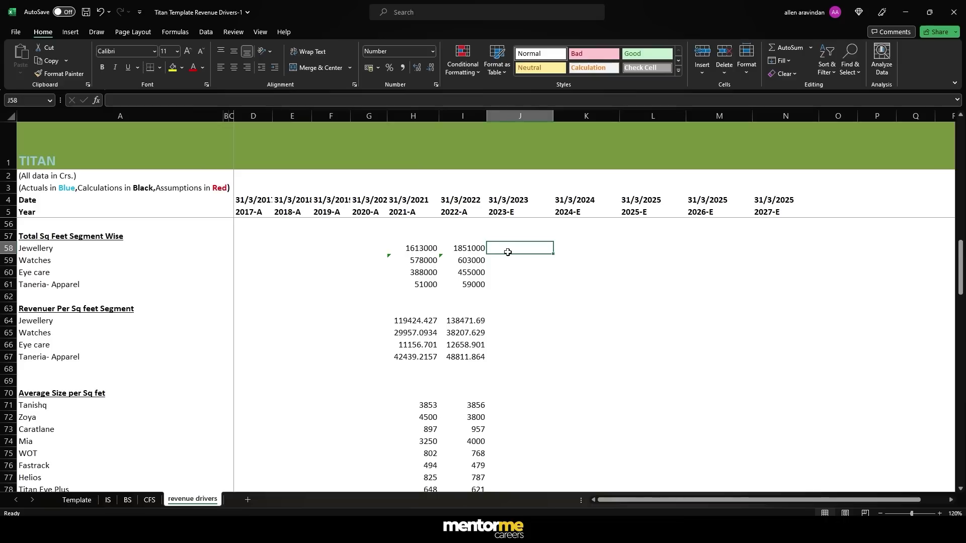
{"action": "scroll", "coordinate": [492, 273], "scroll_direction": "down", "scroll_amount": 2}
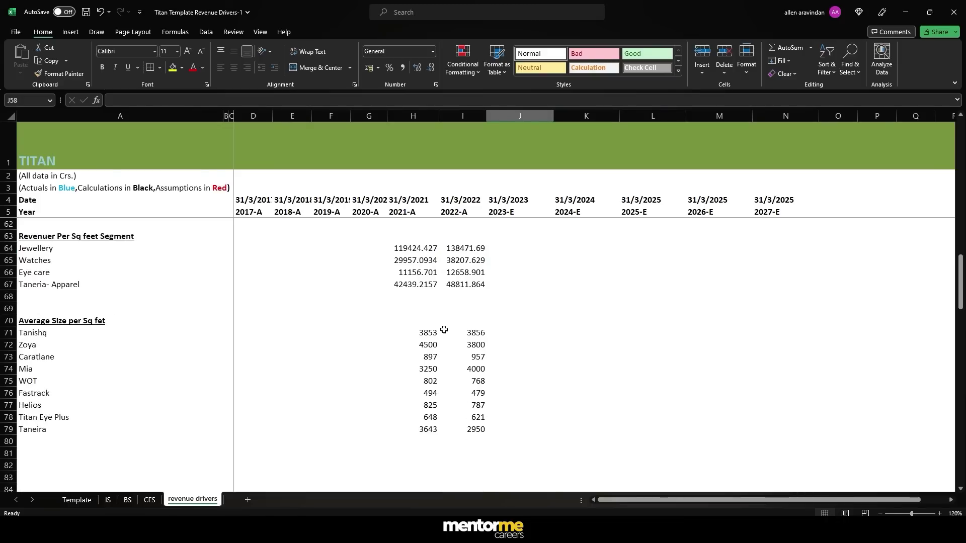
{"action": "scroll", "coordinate": [442, 322], "scroll_direction": "up", "scroll_amount": 9}
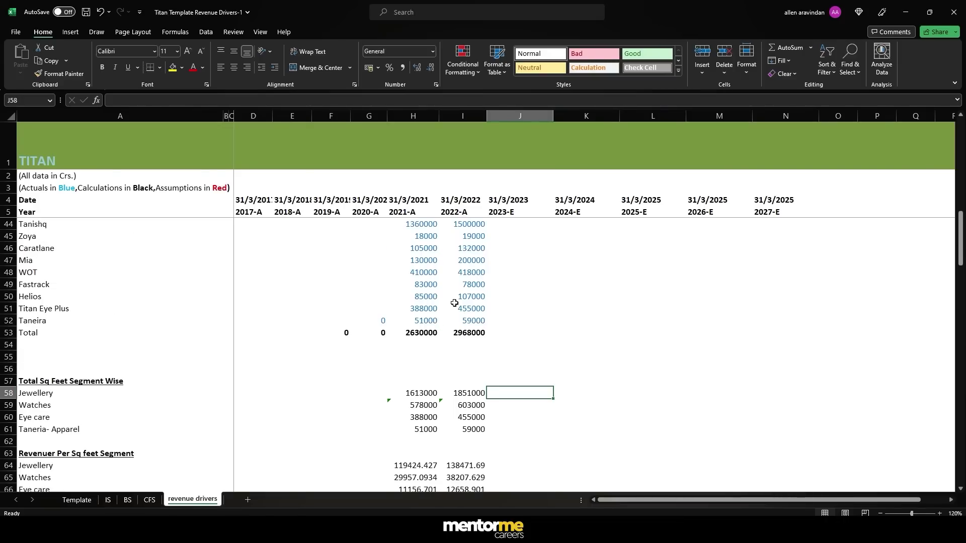
{"action": "left_click", "coordinate": [502, 330]}
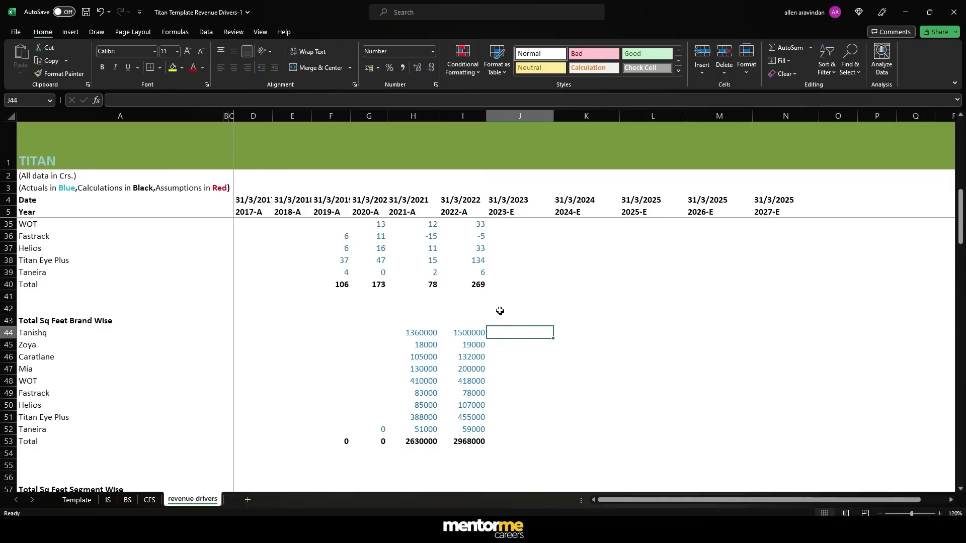
{"action": "scroll", "coordinate": [494, 302], "scroll_direction": "up", "scroll_amount": 4}
{"action": "scroll", "coordinate": [494, 302], "scroll_direction": "up", "scroll_amount": 4}
{"action": "left_click_drag", "start_coordinate": [498, 308], "coordinate": [507, 407]}
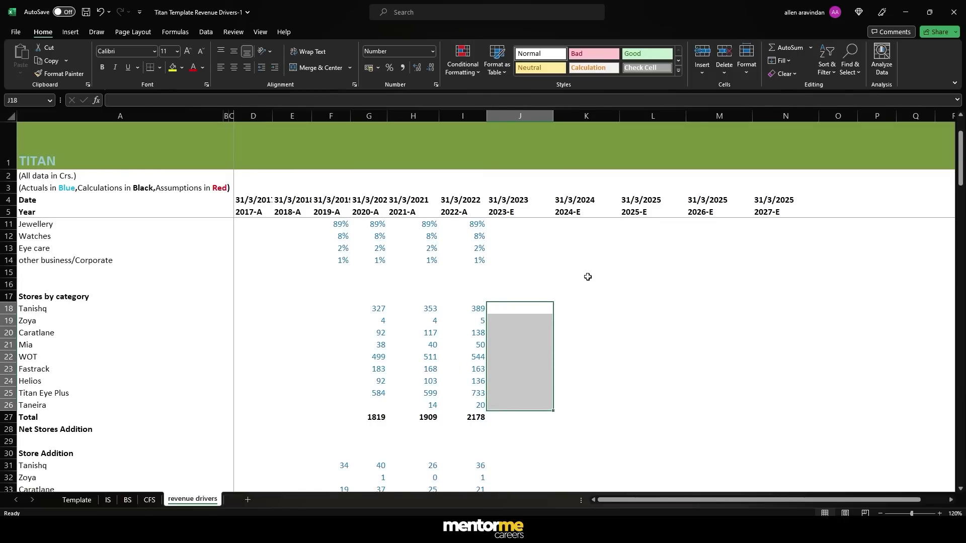
Enter =I18+5 in J18 and fill it through J26, giving Tanishq 394 through Taneira 25.
{"action": "type", "text": "="}
{"action": "key", "text": "Left"}
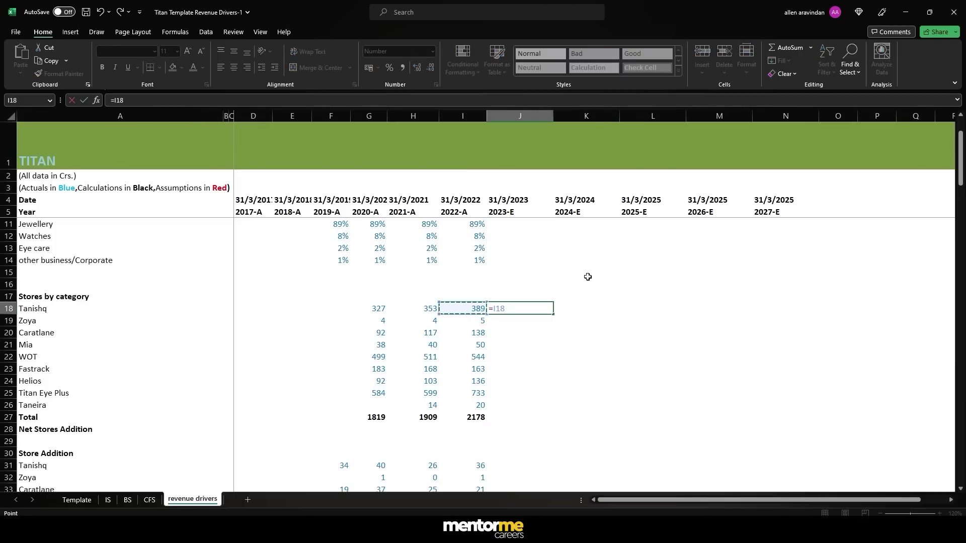
{"action": "type", "text": "+5"}
{"action": "key", "text": "ctrl+Return"}
{"action": "key", "text": "ctrl+c"}
{"action": "key", "text": "shift+Down"}
{"action": "key", "text": "shift+Down"}
{"action": "key", "text": "shift+Down"}
{"action": "key", "text": "shift+Down"}
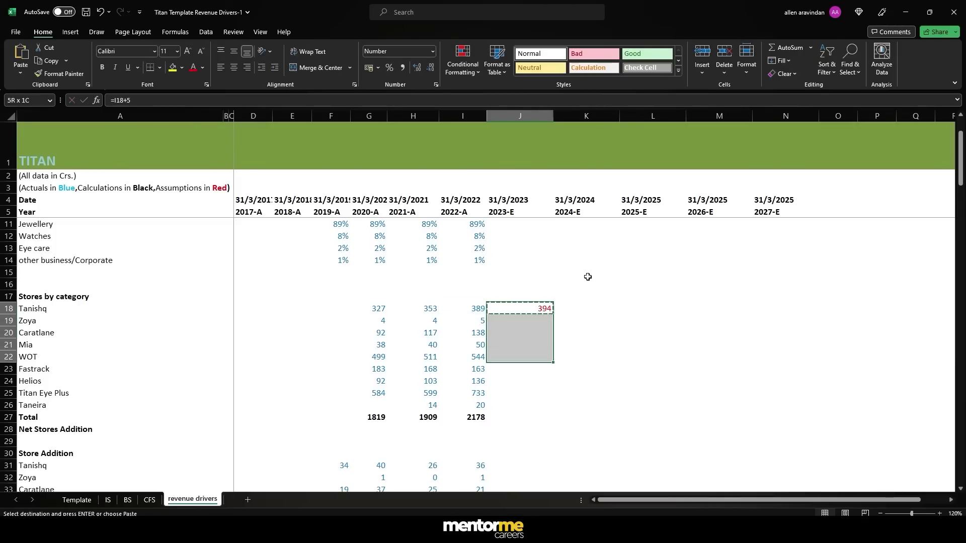
{"action": "key", "text": "shift+Down"}
{"action": "key", "text": "shift+Down"}
{"action": "key", "text": "shift+Down"}
{"action": "key", "text": "shift+Down"}
{"action": "key", "text": "ctrl+v"}
{"action": "key", "text": "Escape"}
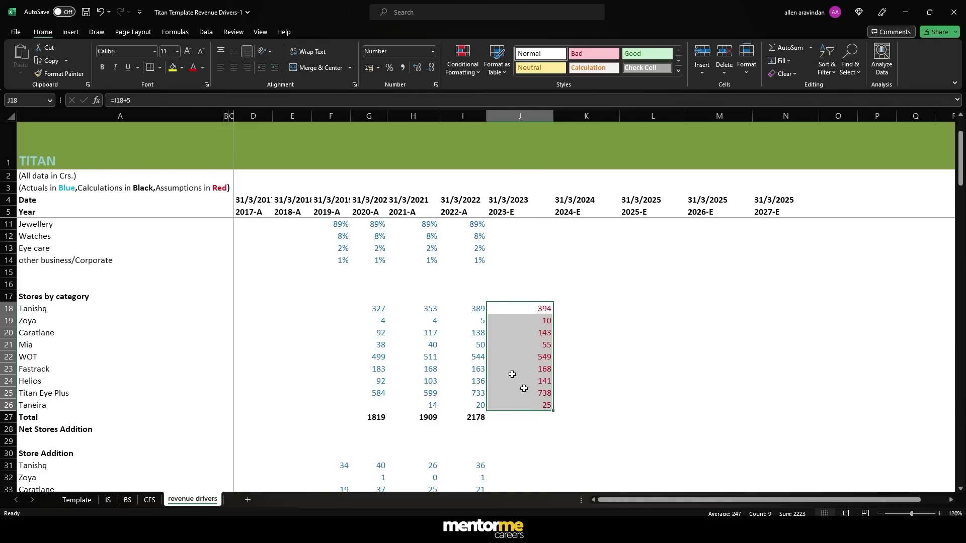
{"action": "scroll", "coordinate": [515, 244], "scroll_direction": "down", "scroll_amount": 3}
{"action": "scroll", "coordinate": [515, 244], "scroll_direction": "up", "scroll_amount": 2}
{"action": "scroll", "coordinate": [515, 245], "scroll_direction": "down", "scroll_amount": 5}
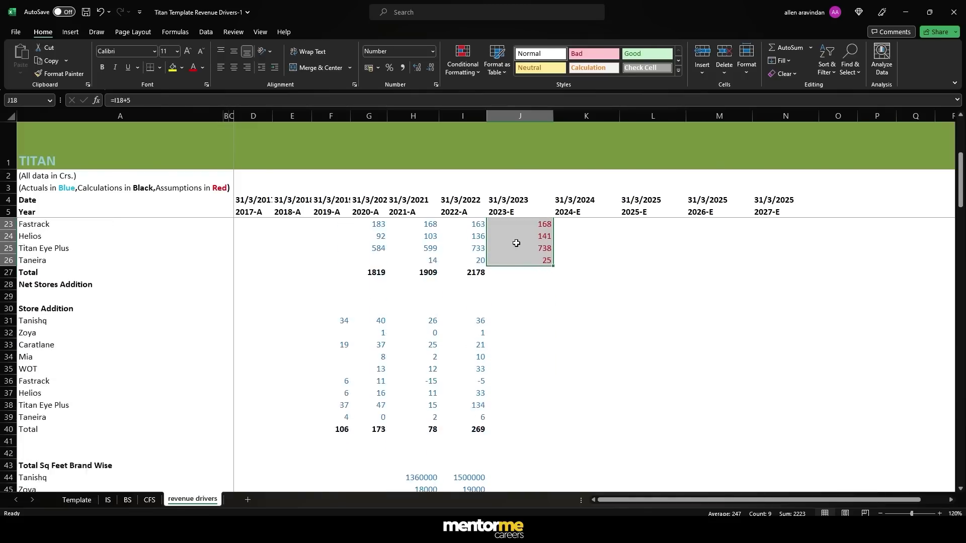
{"action": "left_click", "coordinate": [512, 405]}
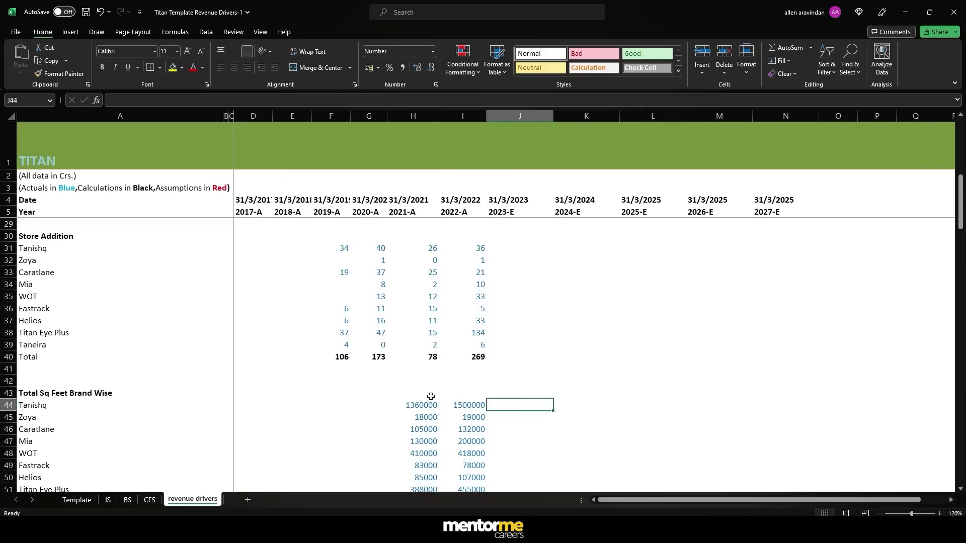
{"action": "scroll", "coordinate": [431, 397], "scroll_direction": "down", "scroll_amount": 2}
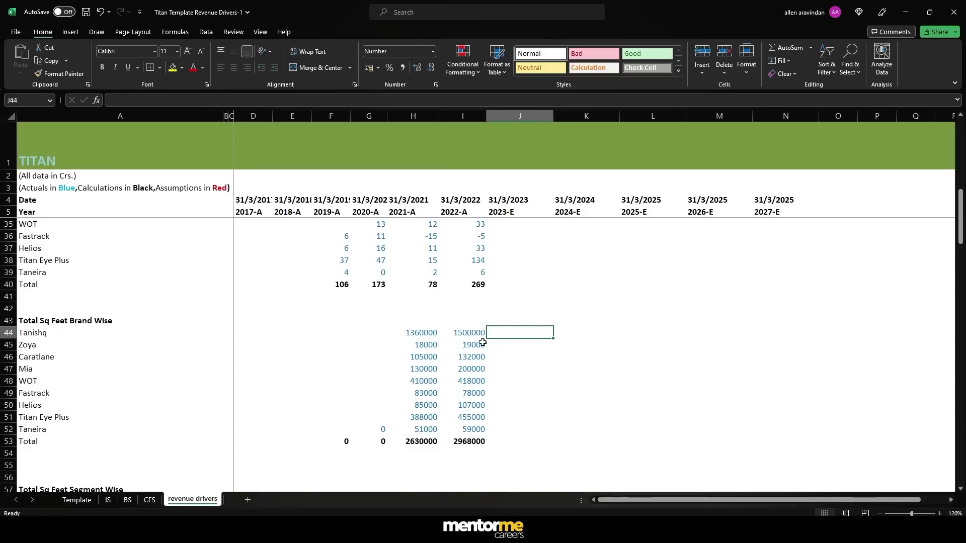
{"action": "scroll", "coordinate": [482, 342], "scroll_direction": "down", "scroll_amount": 8}
Carry the 2022-A average store sizes into 2023-E for all nine brands in J71:J79.
{"action": "left_click", "coordinate": [507, 365]}
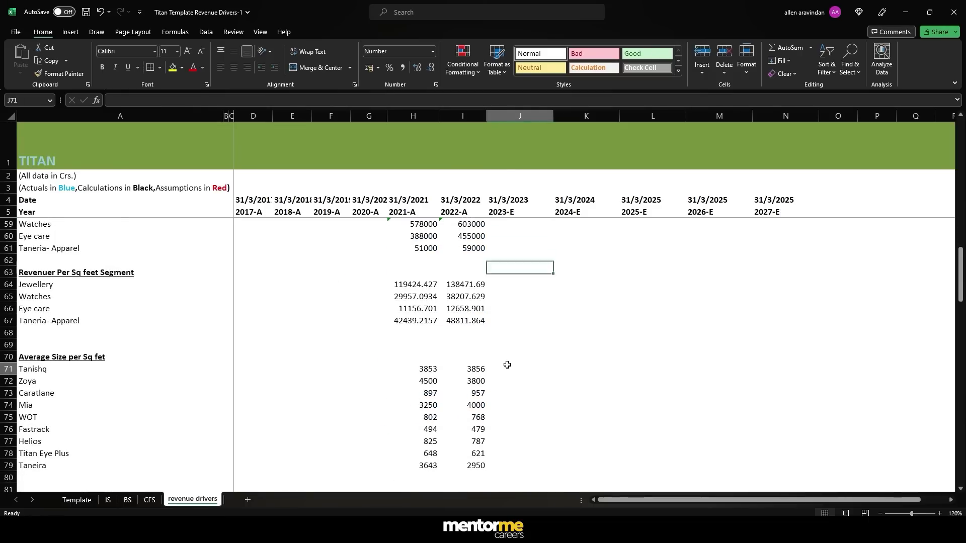
{"action": "type", "text": "="}
{"action": "key", "text": "Left"}
{"action": "key", "text": "Return"}
{"action": "left_click", "coordinate": [508, 365]}
{"action": "key", "text": "ctrl+c"}
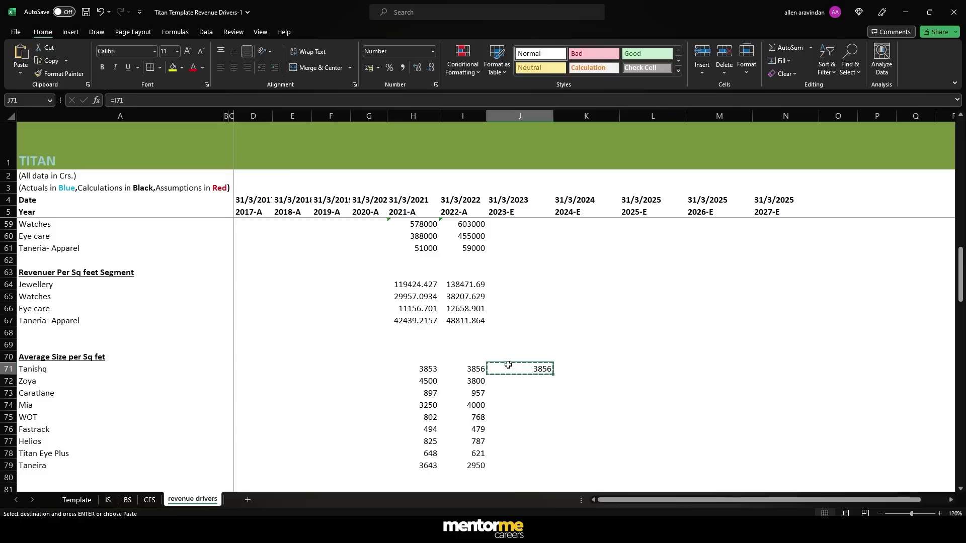
{"action": "key", "text": "shift+Down"}
{"action": "key", "text": "shift+Down"}
{"action": "key", "text": "shift+Down"}
{"action": "key", "text": "shift+Down"}
{"action": "key", "text": "shift+Down"}
{"action": "key", "text": "shift+Down"}
{"action": "key", "text": "shift+Down"}
{"action": "key", "text": "shift+Down"}
{"action": "key", "text": "ctrl+v"}
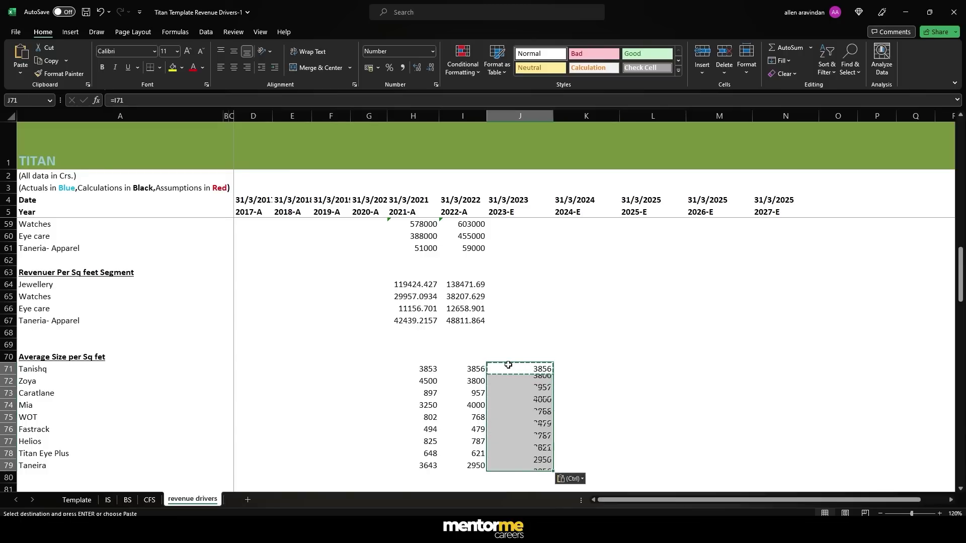
{"action": "key", "text": "Escape"}
{"action": "left_click", "coordinate": [508, 365]}
Build the formula =J18*J71 in J44 for Tanishq's 2023-E square footage.
{"action": "scroll", "coordinate": [541, 284], "scroll_direction": "up", "scroll_amount": 7}
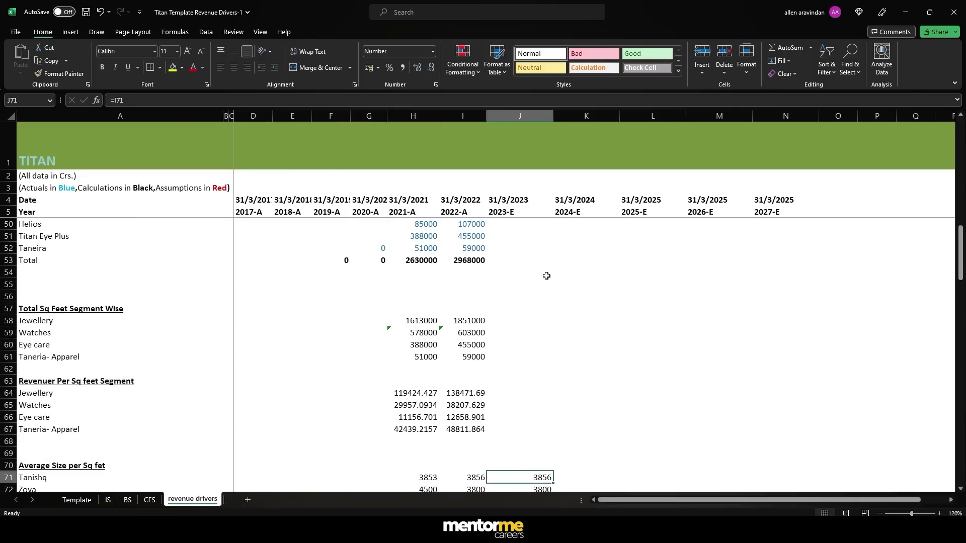
{"action": "left_click", "coordinate": [513, 294]}
{"action": "scroll", "coordinate": [524, 293], "scroll_direction": "up", "scroll_amount": 4}
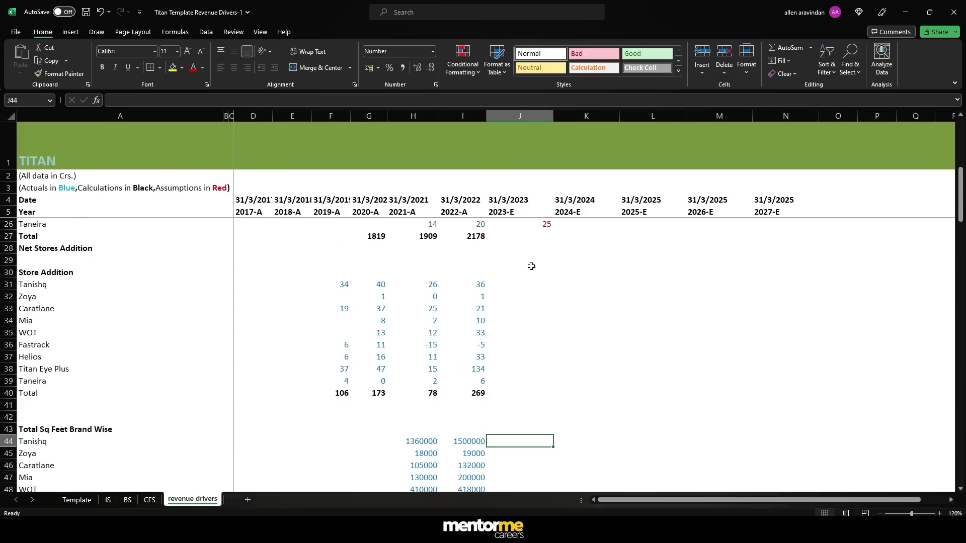
{"action": "type", "text": "="}
{"action": "scroll", "coordinate": [533, 266], "scroll_direction": "up", "scroll_amount": 4}
{"action": "left_click", "coordinate": [534, 283]}
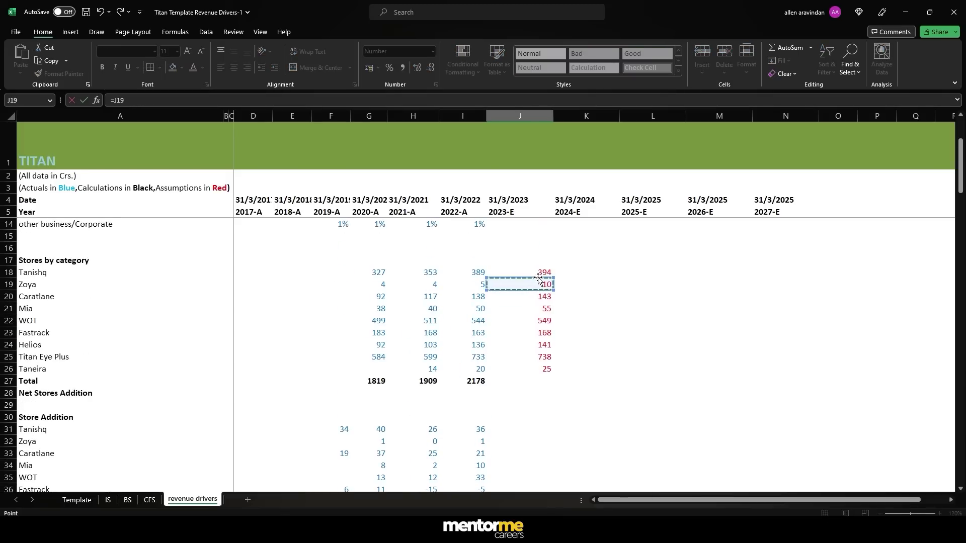
{"action": "left_click", "coordinate": [536, 270]}
{"action": "type", "text": "*"}
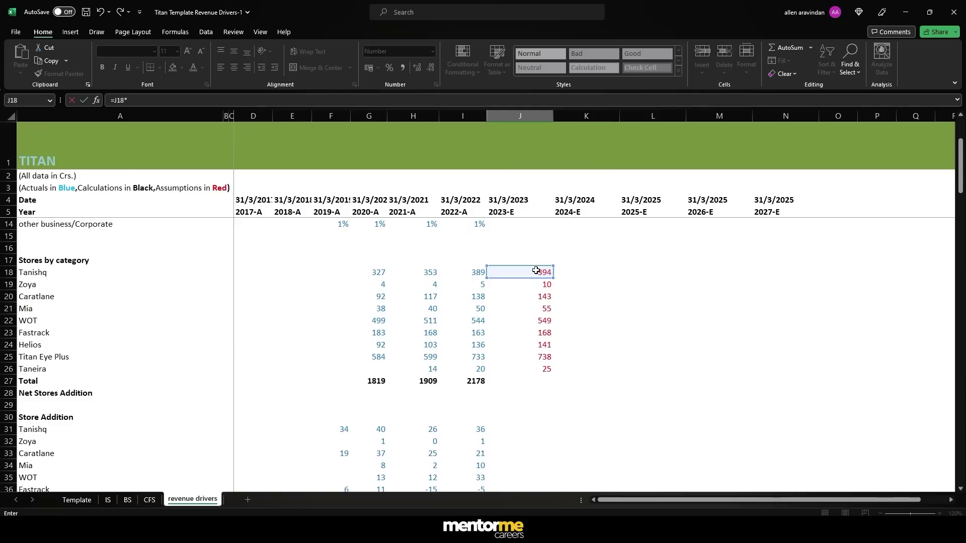
{"action": "scroll", "coordinate": [535, 282], "scroll_direction": "down", "scroll_amount": 13}
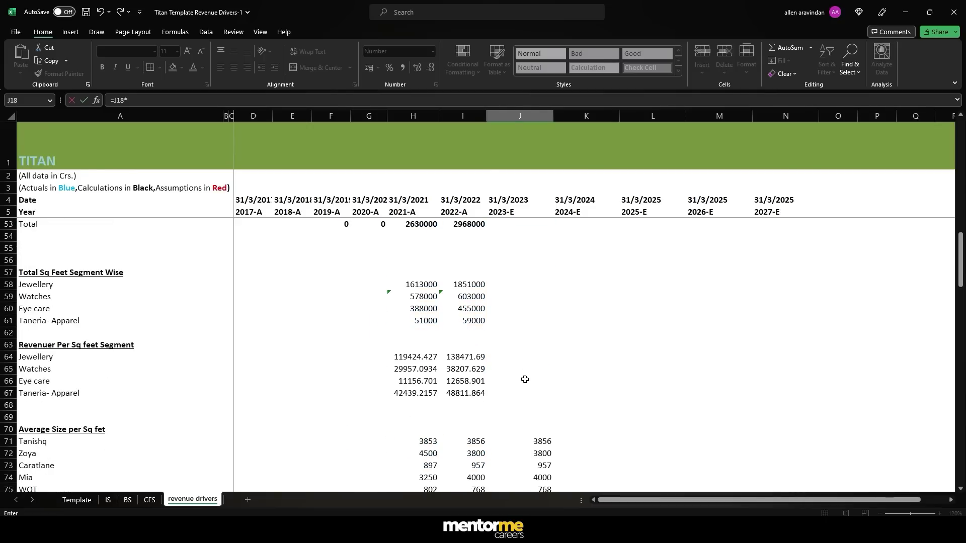
{"action": "left_click", "coordinate": [522, 432]}
Fill the square footage formula down all brands and copy the SUM into the 2023-E total (3059084.871).
{"action": "key", "text": "Return"}
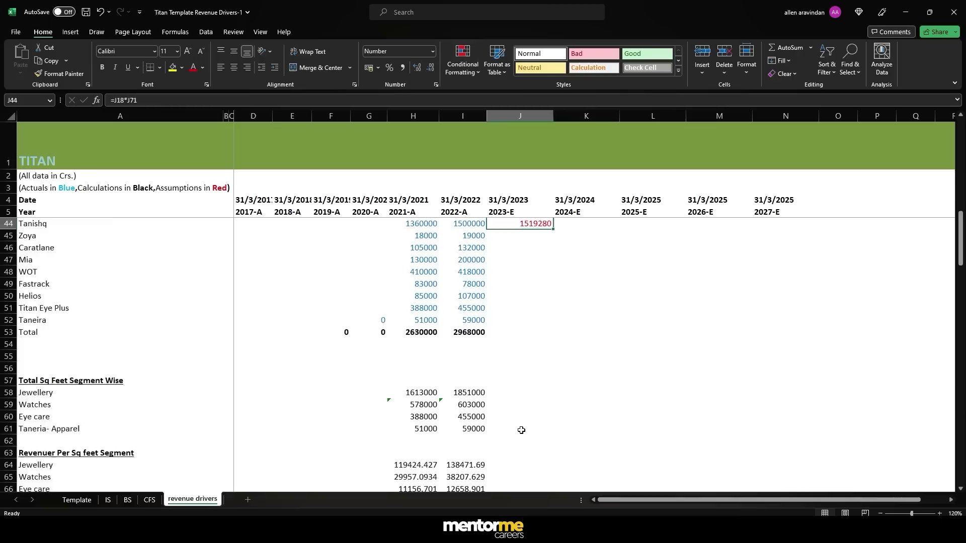
{"action": "key", "text": "Up"}
{"action": "key", "text": "ctrl+c"}
{"action": "key", "text": "shift+Down"}
{"action": "key", "text": "shift+Down"}
{"action": "key", "text": "shift+Down"}
{"action": "key", "text": "shift+Down"}
{"action": "key", "text": "shift+Down"}
{"action": "key", "text": "shift+Down"}
{"action": "key", "text": "shift+Down"}
{"action": "key", "text": "shift+Down"}
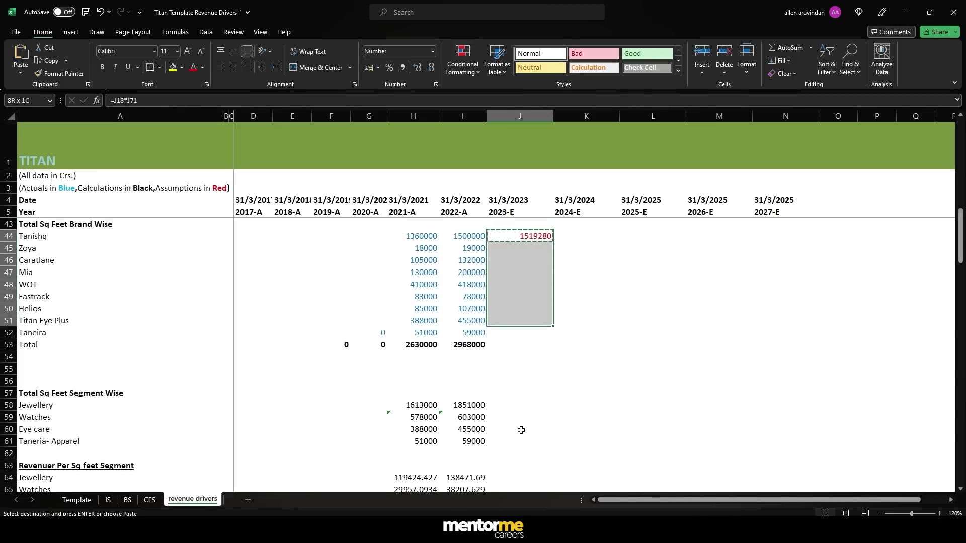
{"action": "key", "text": "Return"}
{"action": "key", "text": "Down"}
{"action": "key", "text": "Down"}
{"action": "key", "text": "Down"}
{"action": "key", "text": "Down"}
{"action": "key", "text": "Down"}
{"action": "key", "text": "Down"}
{"action": "key", "text": "Down"}
{"action": "key", "text": "Down"}
{"action": "key", "text": "Down"}
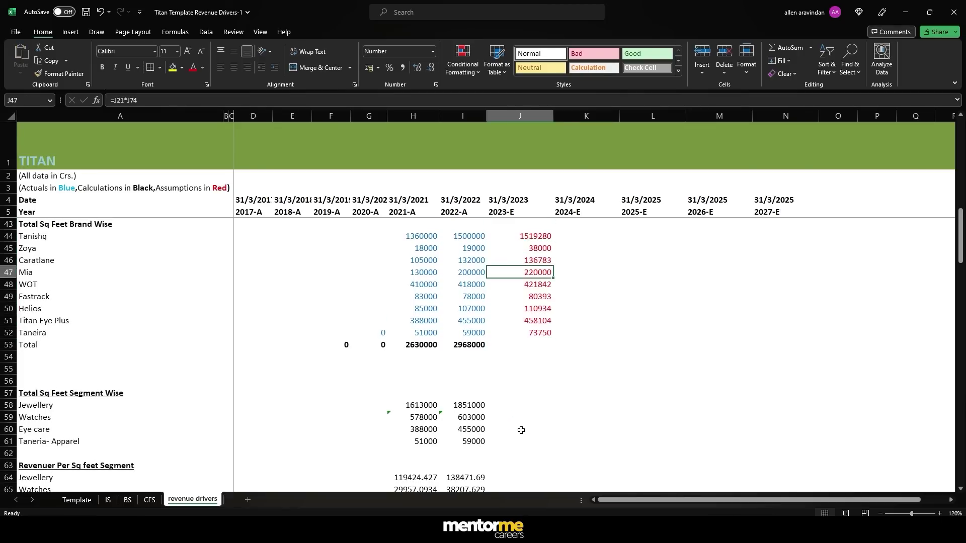
{"action": "key", "text": "Left"}
{"action": "key", "text": "ctrl+c"}
{"action": "key", "text": "Right"}
{"action": "key", "text": "ctrl+v"}
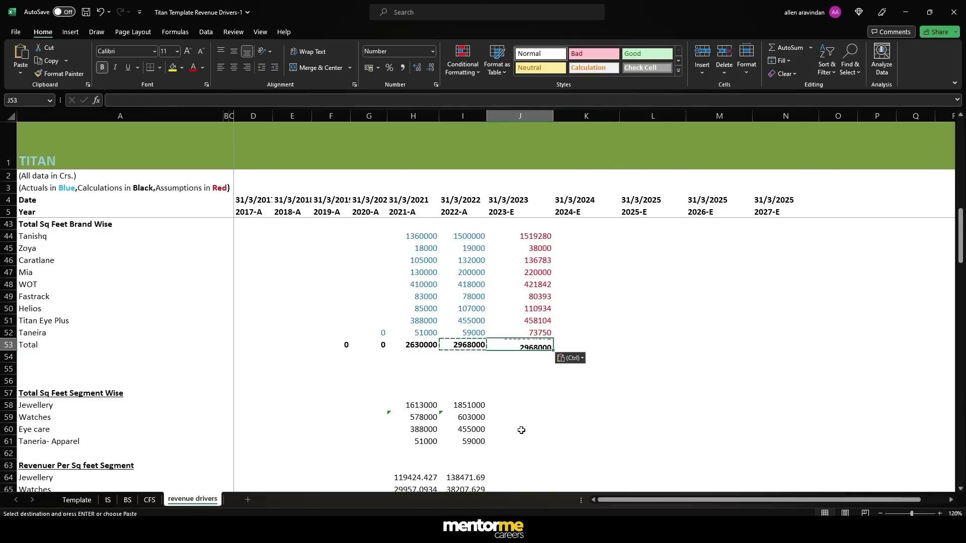
{"action": "key", "text": "F2"}
{"action": "key", "text": "Escape"}
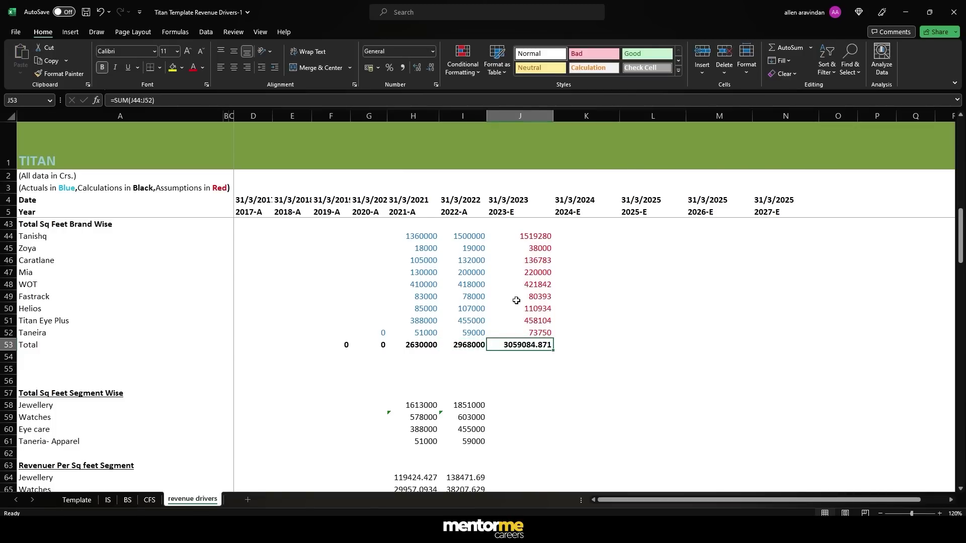
Extend the Jewellery, Watches, Eye care and Taneria- Apparel segment formulas into the 2023-E column.
{"action": "scroll", "coordinate": [512, 300], "scroll_direction": "down", "scroll_amount": 3}
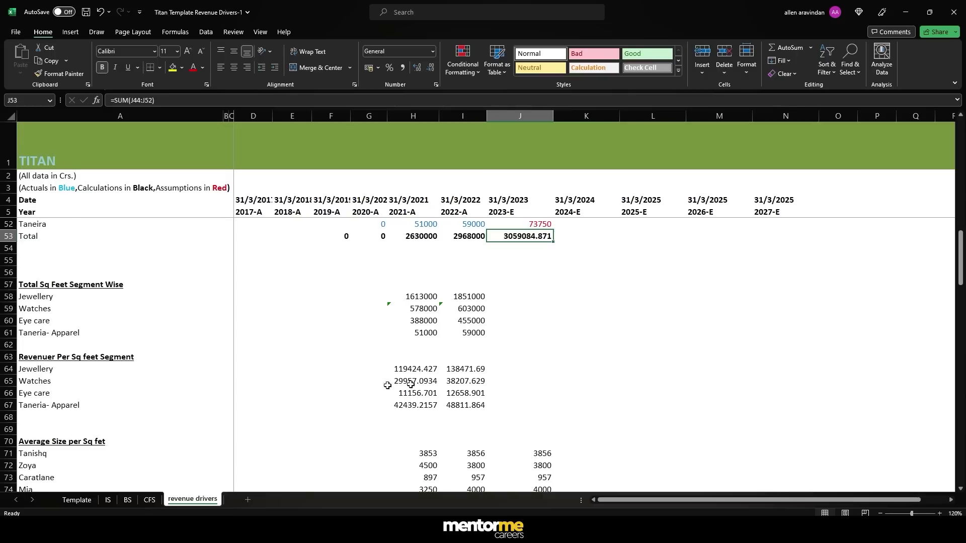
{"action": "left_click", "coordinate": [460, 302]}
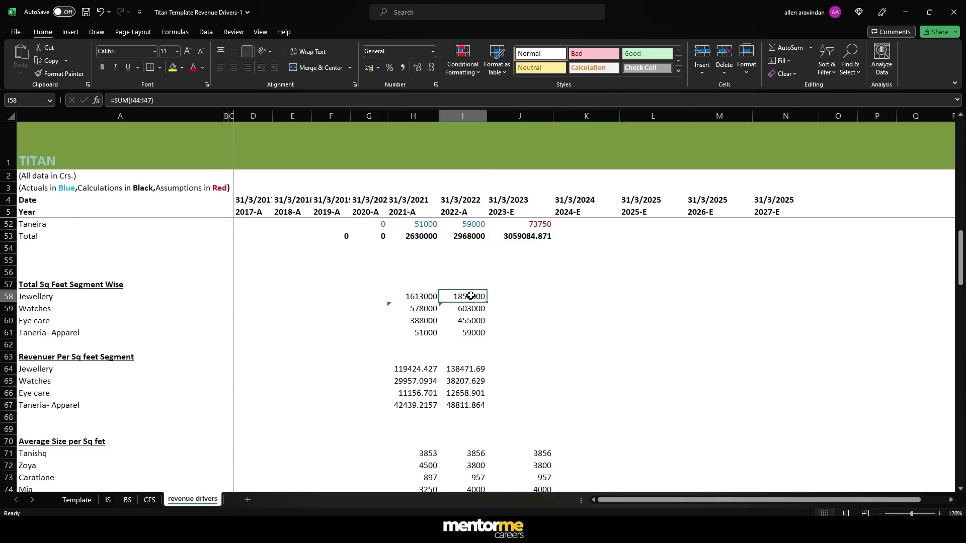
{"action": "key", "text": "ctrl+c"}
{"action": "key", "text": "Right"}
{"action": "key", "text": "ctrl+v"}
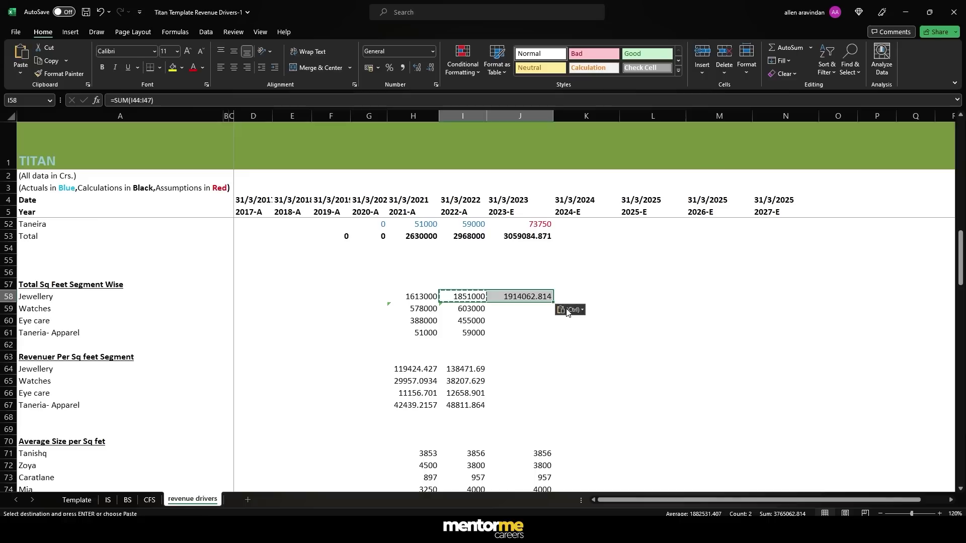
{"action": "key", "text": "Escape"}
{"action": "key", "text": "Down"}
{"action": "key", "text": "Left"}
{"action": "key", "text": "shift+Down"}
{"action": "key", "text": "shift+Down"}
{"action": "key", "text": "shift+Right"}
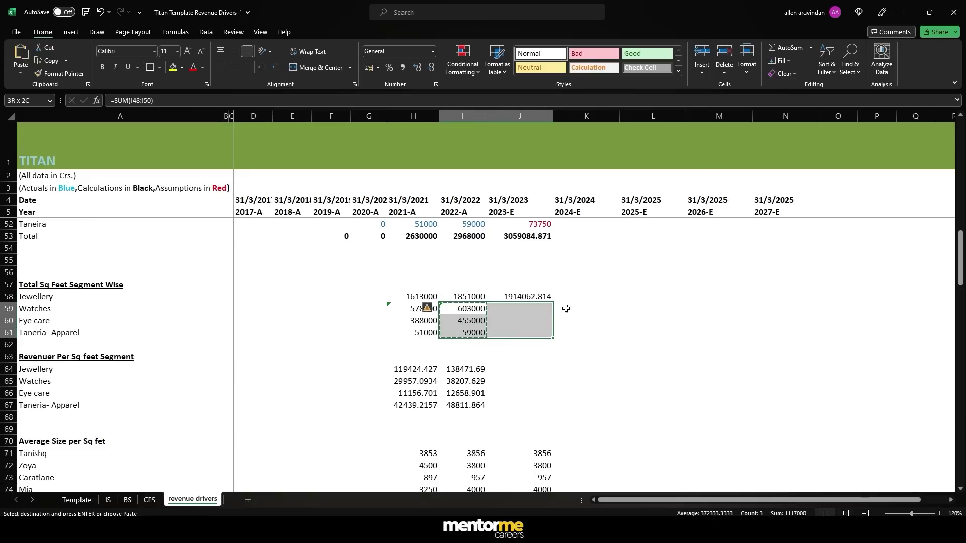
{"action": "key", "text": "ctrl+r"}
{"action": "key", "text": "Right"}
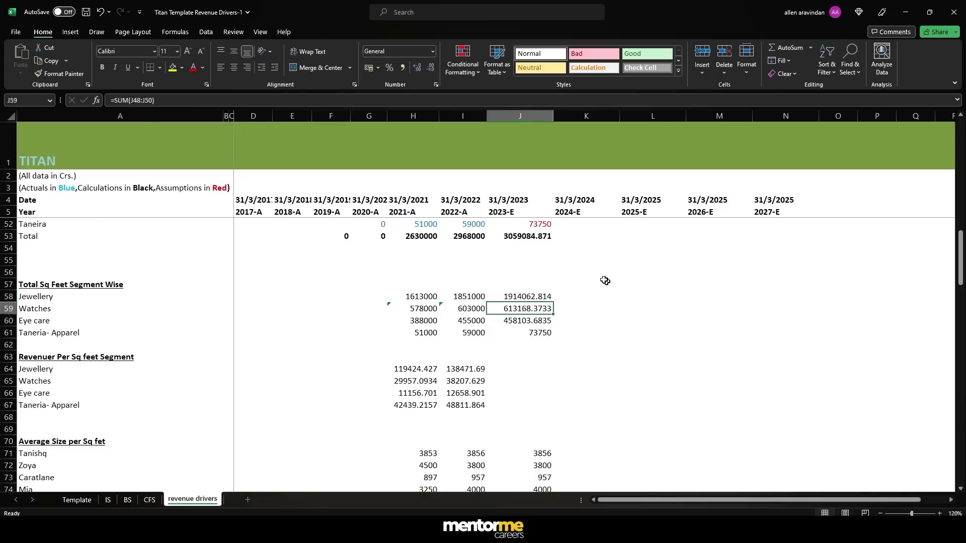
{"action": "scroll", "coordinate": [533, 304], "scroll_direction": "up", "scroll_amount": 10}
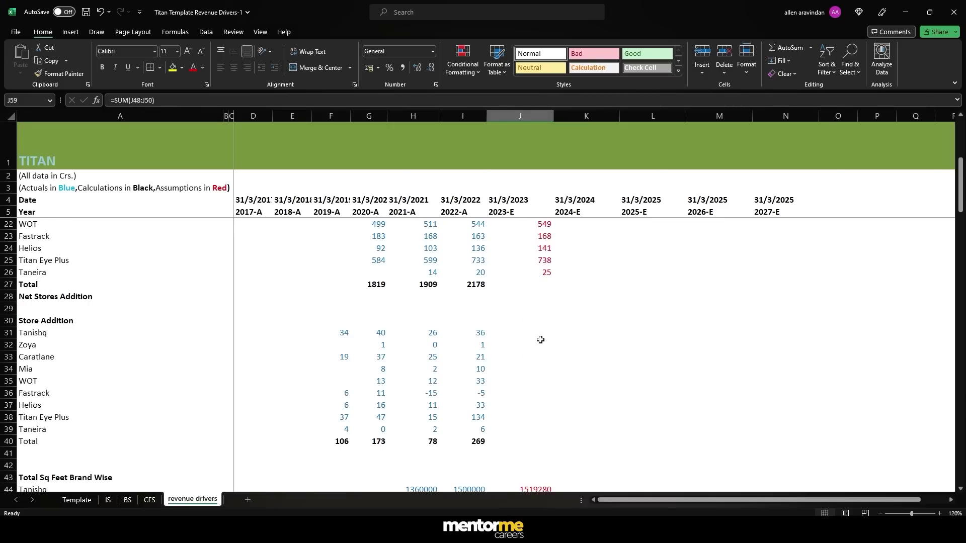
{"action": "scroll", "coordinate": [541, 340], "scroll_direction": "down", "scroll_amount": 8}
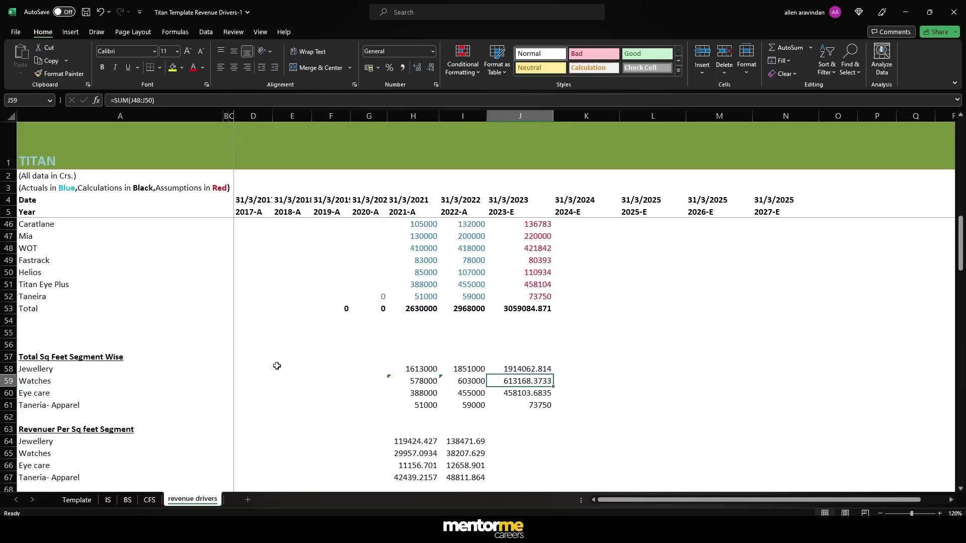
{"action": "scroll", "coordinate": [503, 355], "scroll_direction": "up", "scroll_amount": 12}
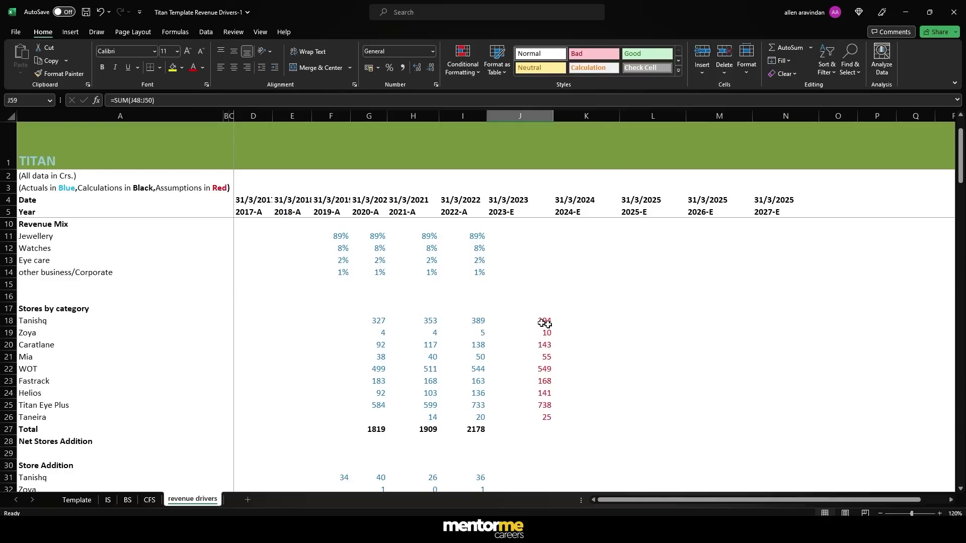
{"action": "left_click_drag", "start_coordinate": [545, 323], "coordinate": [788, 425]}
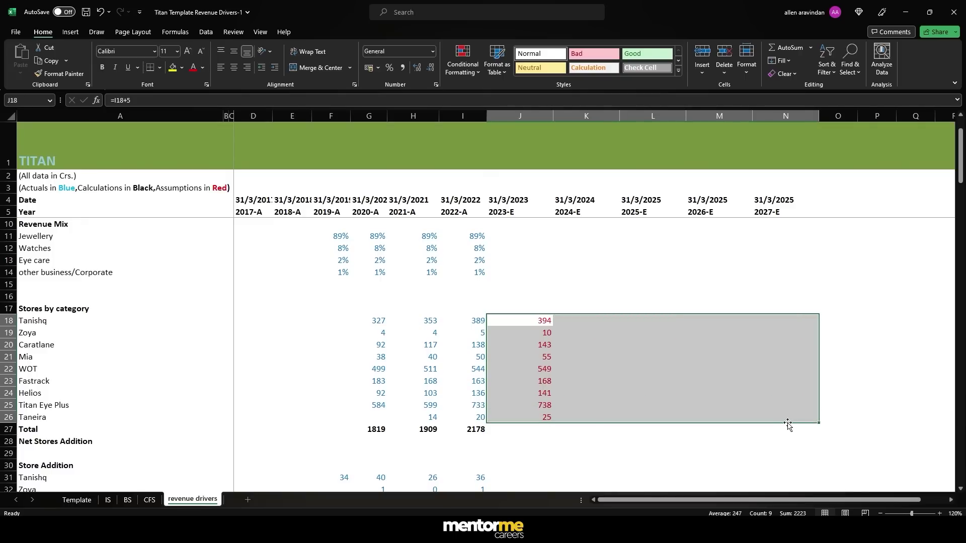
{"action": "scroll", "coordinate": [297, 307], "scroll_direction": "down", "scroll_amount": 6}
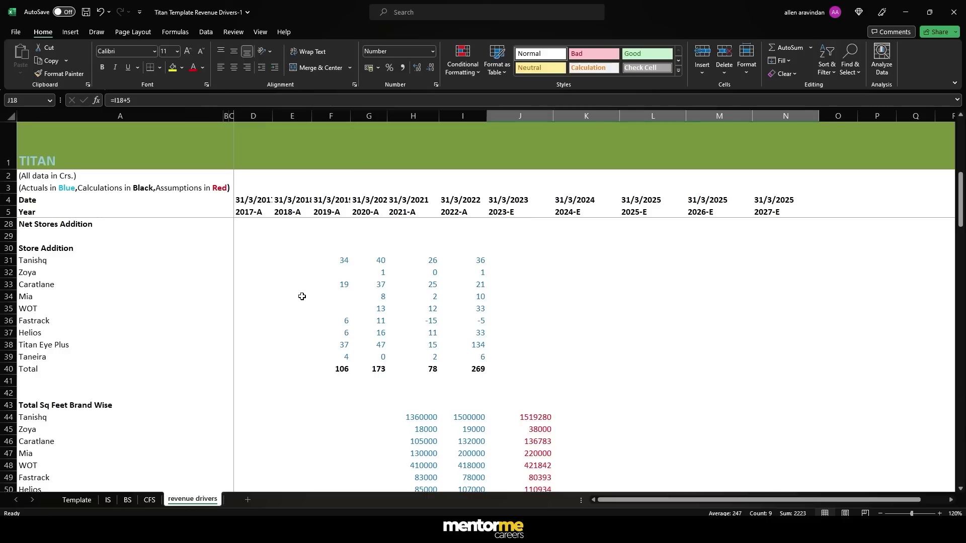
{"action": "scroll", "coordinate": [526, 267], "scroll_direction": "up", "scroll_amount": 7}
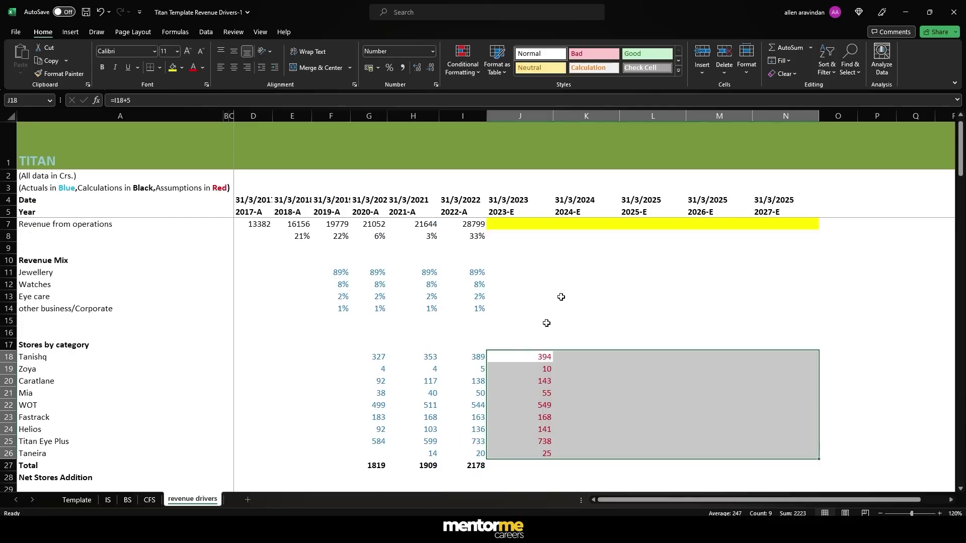
{"action": "scroll", "coordinate": [501, 377], "scroll_direction": "down", "scroll_amount": 3}
{"action": "scroll", "coordinate": [479, 370], "scroll_direction": "down", "scroll_amount": 12}
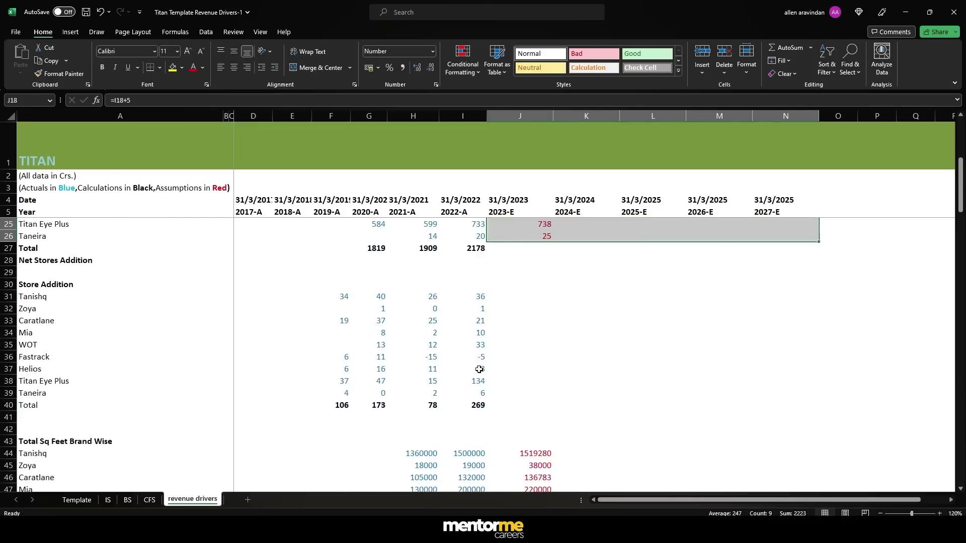
{"action": "scroll", "coordinate": [478, 382], "scroll_direction": "down", "scroll_amount": 4}
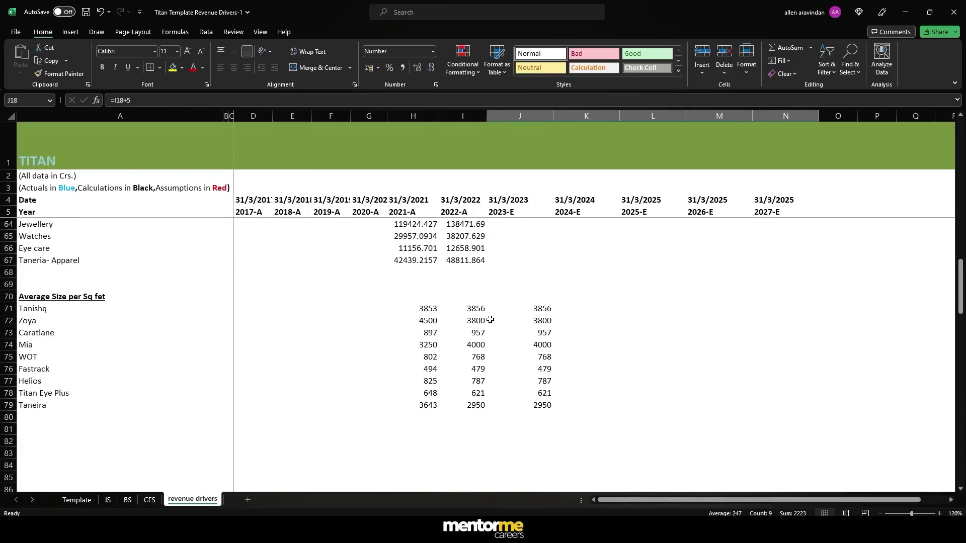
{"action": "scroll", "coordinate": [491, 317], "scroll_direction": "up", "scroll_amount": 16}
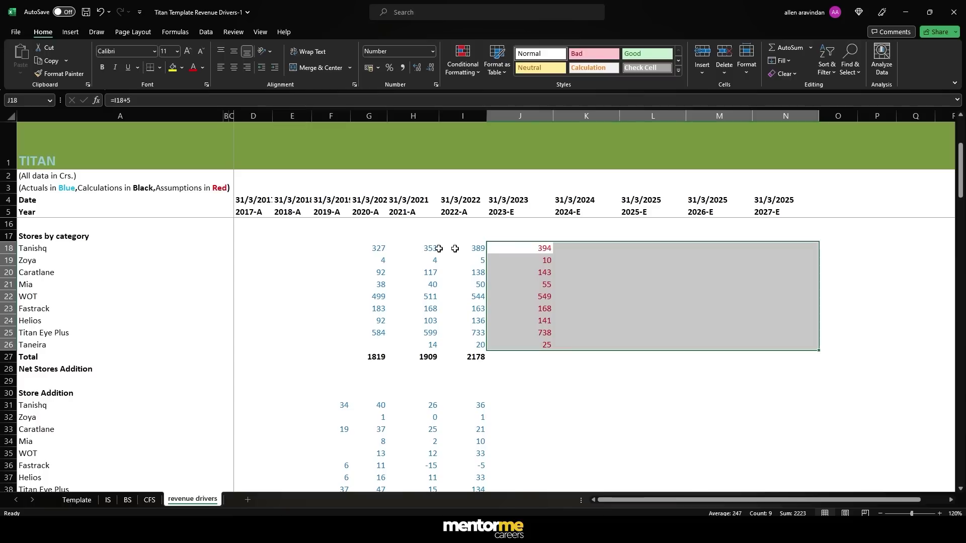
{"action": "scroll", "coordinate": [329, 257], "scroll_direction": "up", "scroll_amount": 3}
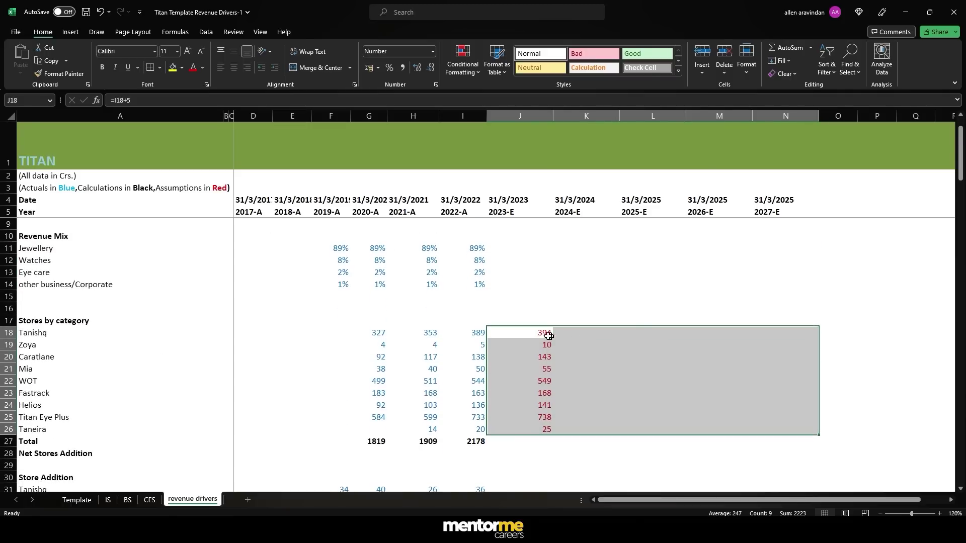
{"action": "left_click_drag", "start_coordinate": [540, 337], "coordinate": [773, 425]}
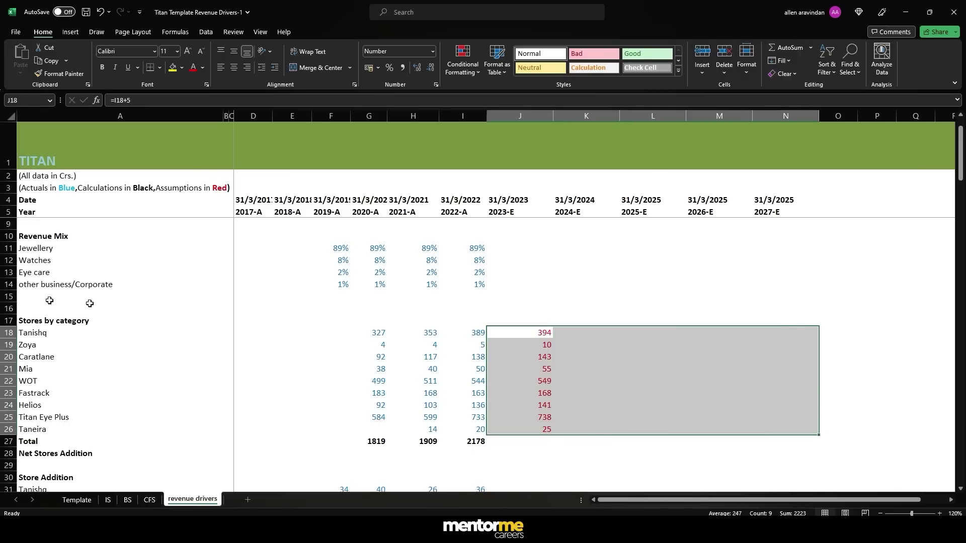